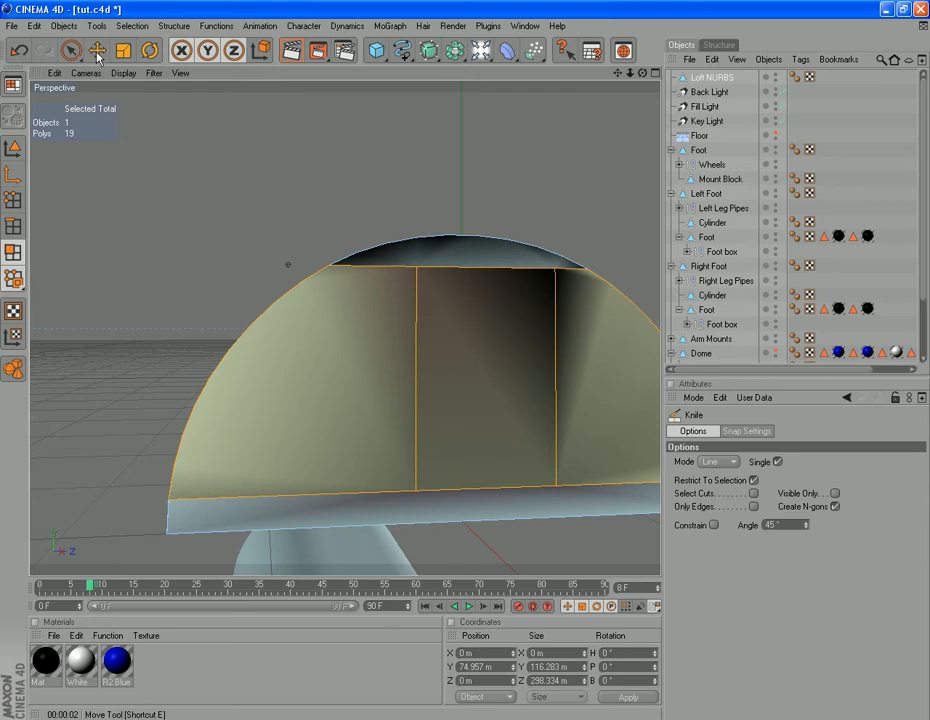
In point mode, weld the upper end of the central panel's negative-Z vertical edge onto the neighbouring corner point on the arc
{"action": "left_click", "coordinate": [71, 50]}
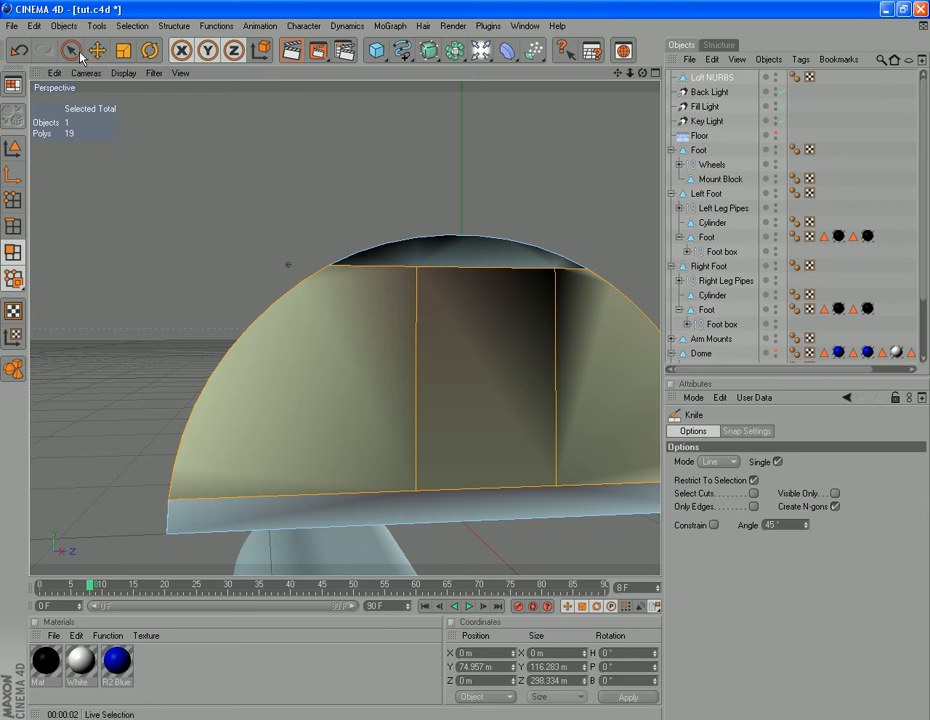
{"action": "left_click", "coordinate": [13, 200]}
{"action": "scroll", "coordinate": [440, 378], "scroll_direction": "up", "scroll_amount": 3}
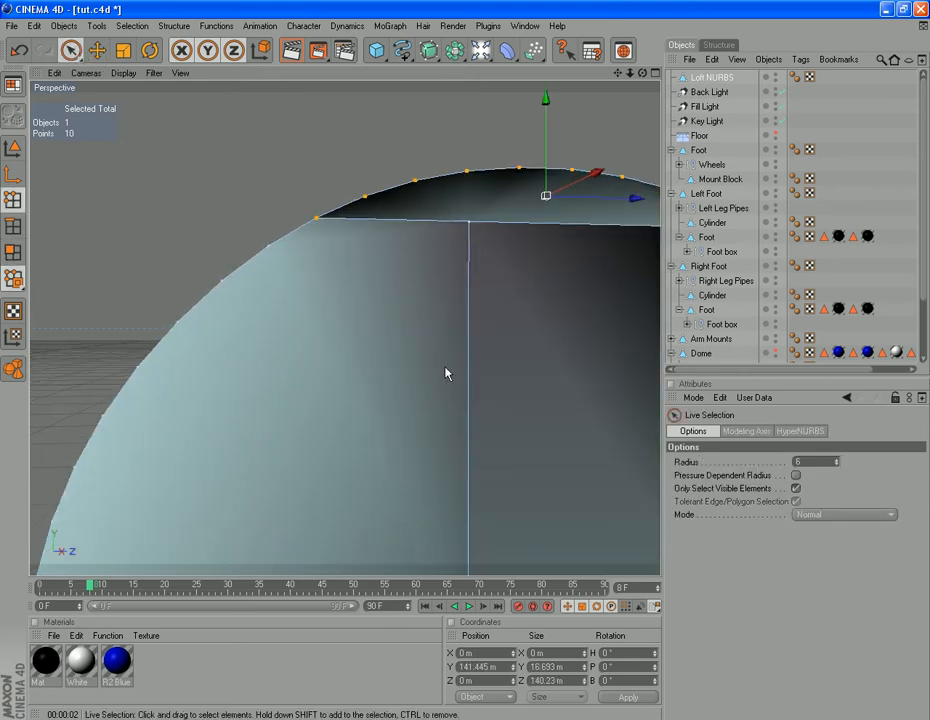
{"action": "left_click", "coordinate": [468, 221]}
{"action": "left_click", "coordinate": [317, 221], "text": "shift"}
{"action": "right_click", "coordinate": [376, 294]}
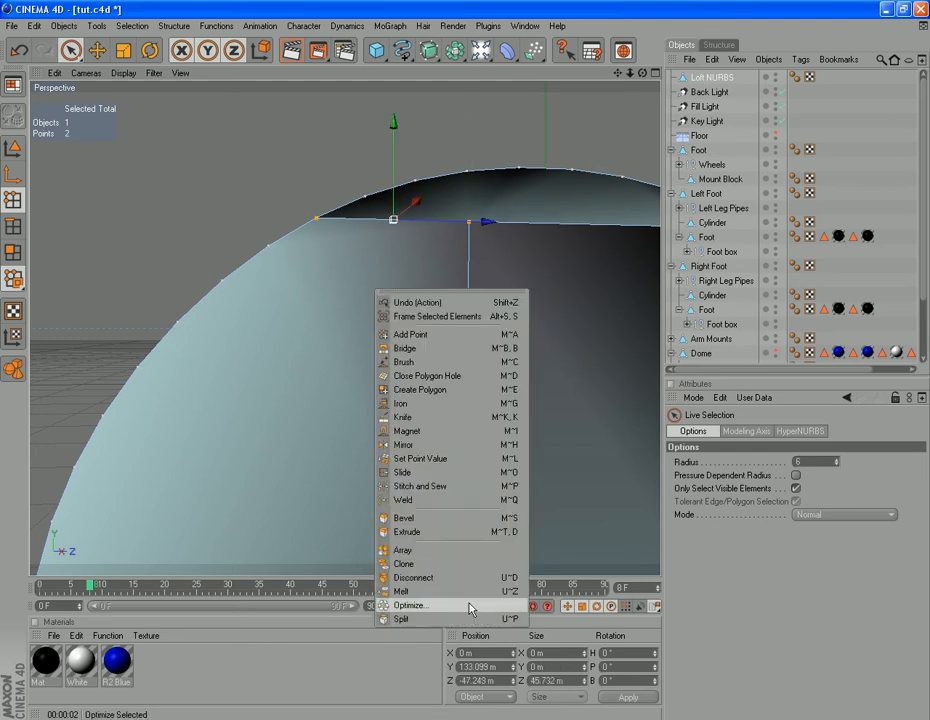
{"action": "left_click", "coordinate": [437, 502]}
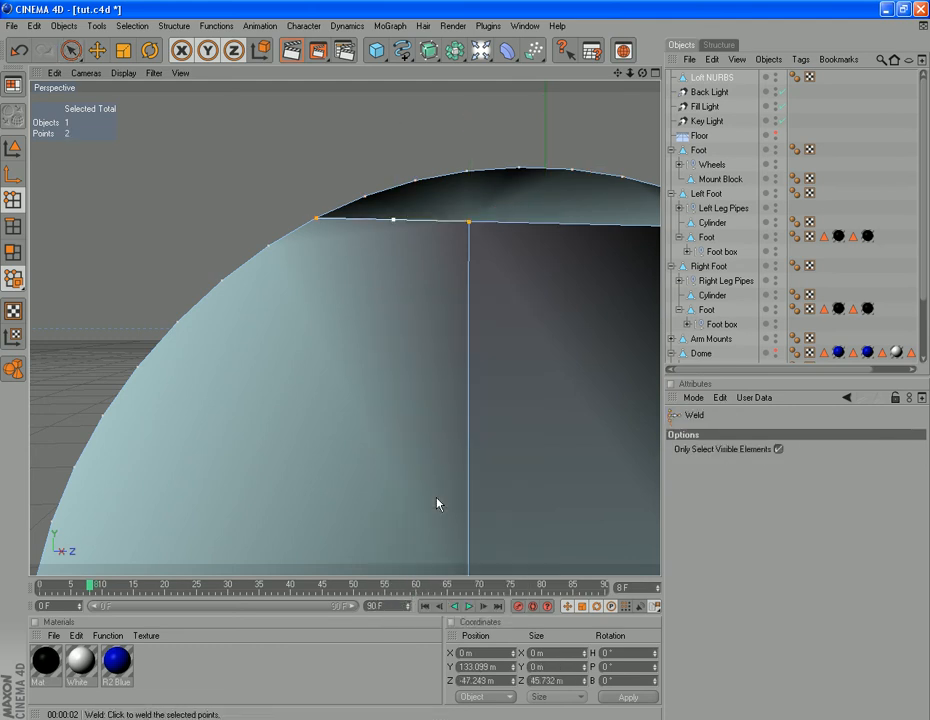
{"action": "left_click", "coordinate": [316, 222]}
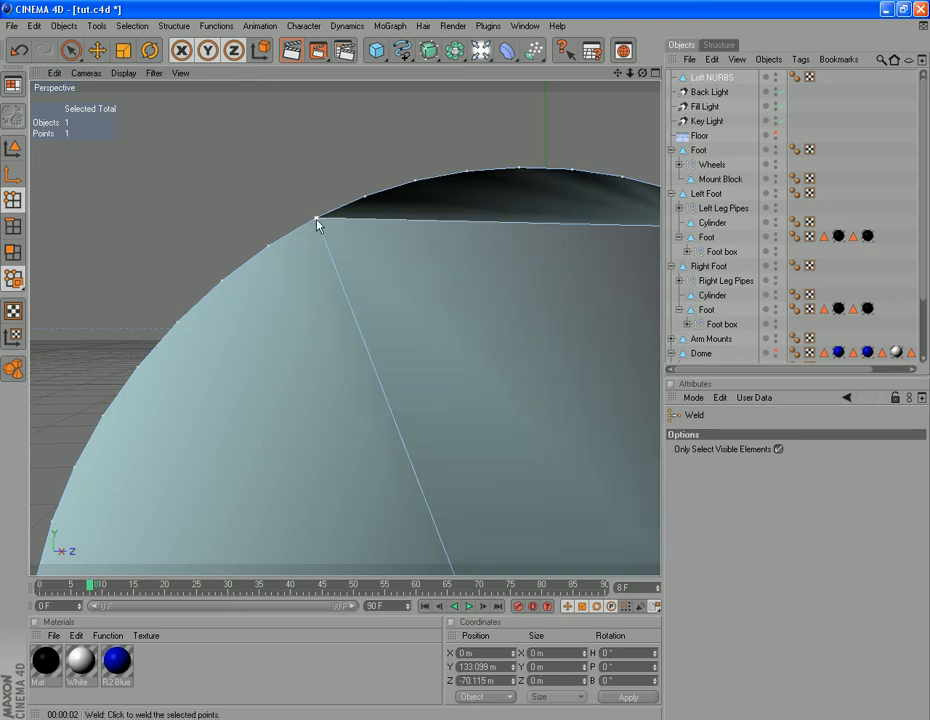
Weld the upper end of the central panel's positive-Z vertical edge onto the neighbouring arc corner point
{"action": "left_click_drag", "start_coordinate": [617, 78], "coordinate": [162, 137]}
{"action": "left_click", "coordinate": [70, 50]}
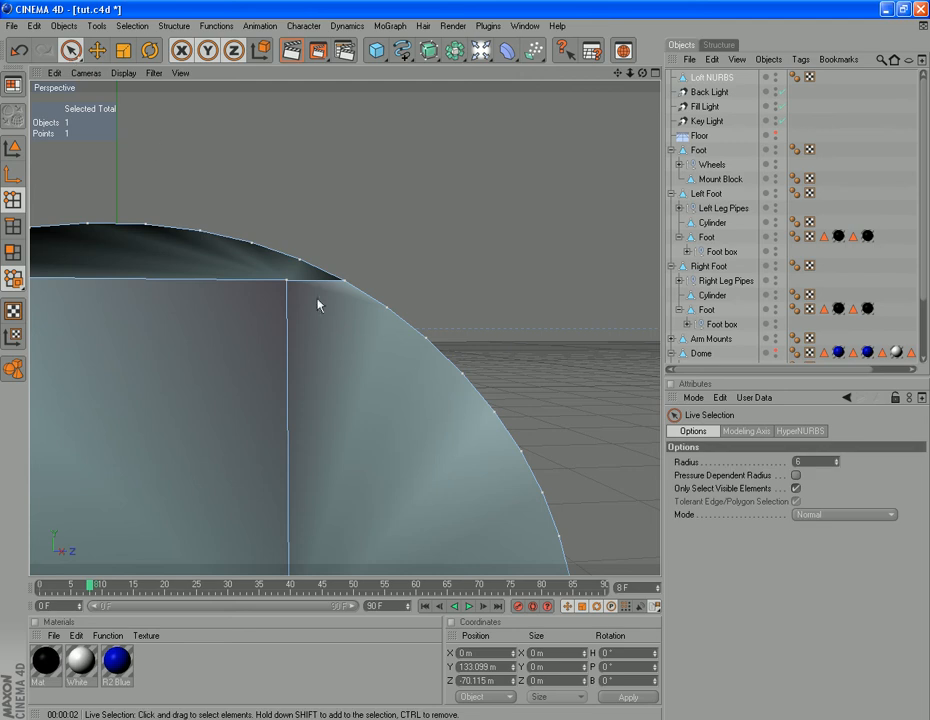
{"action": "left_click", "coordinate": [287, 282]}
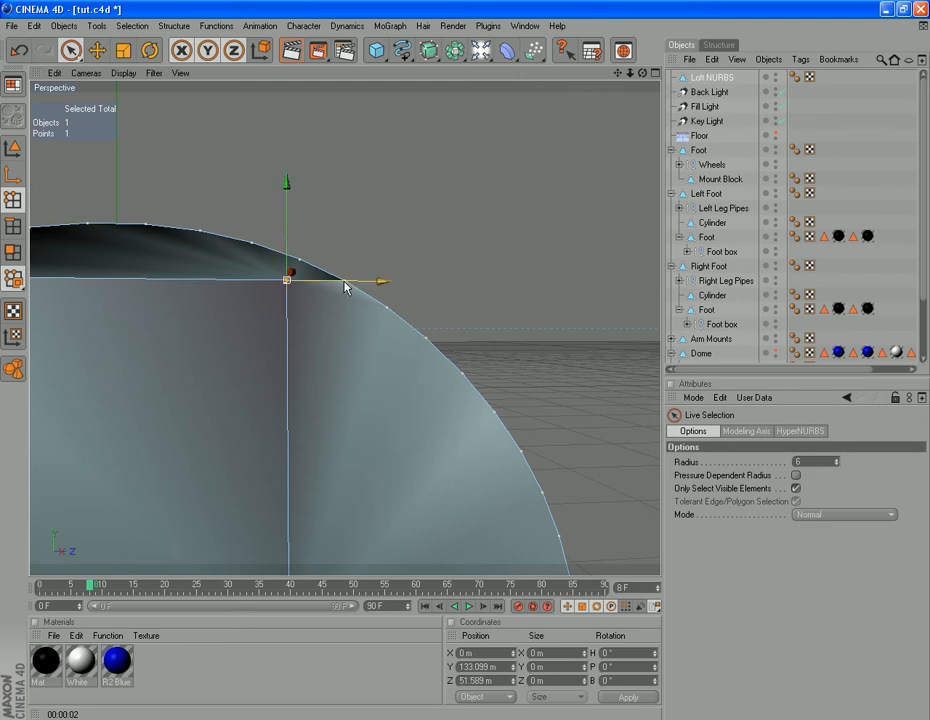
{"action": "left_click", "coordinate": [345, 283], "text": "shift"}
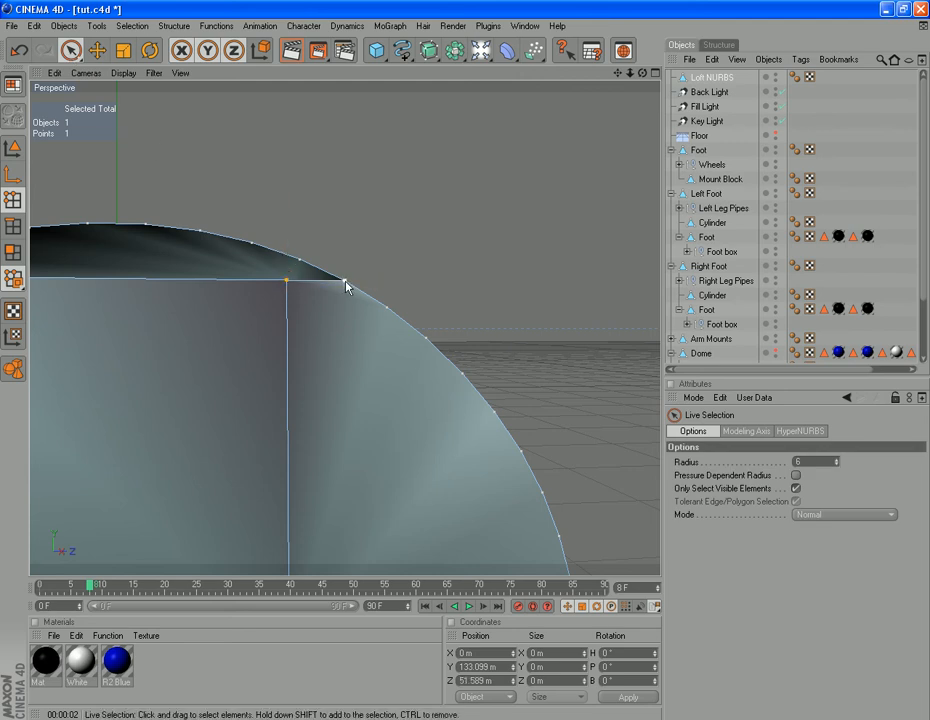
{"action": "right_click", "coordinate": [336, 363]}
{"action": "left_click", "coordinate": [364, 568]}
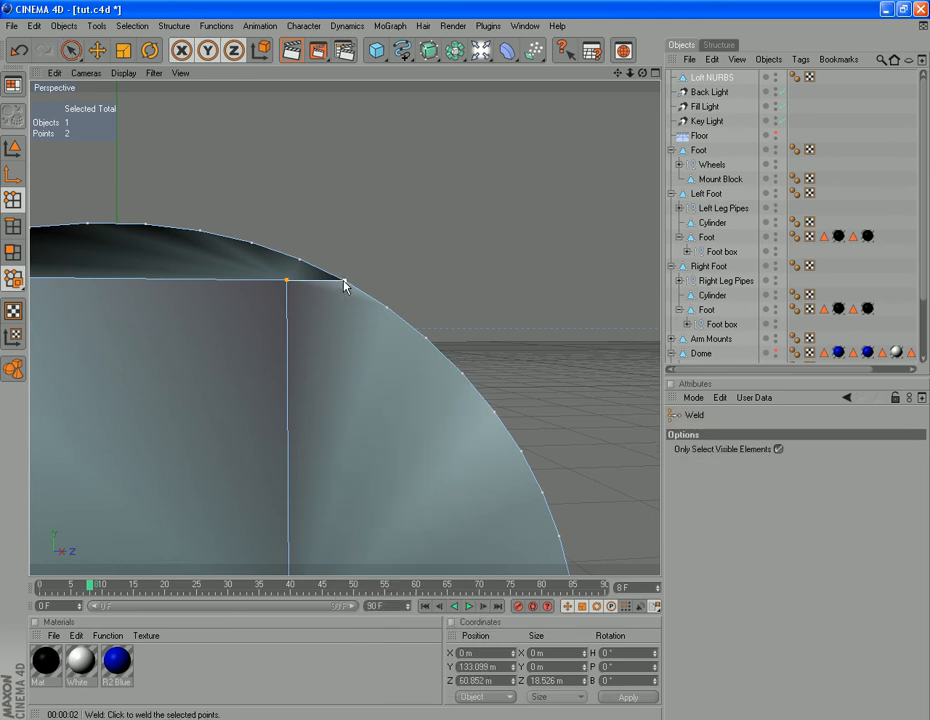
{"action": "left_click", "coordinate": [345, 283]}
{"action": "right_click_drag", "start_coordinate": [286, 265], "coordinate": [371, 319], "text": "alt"}
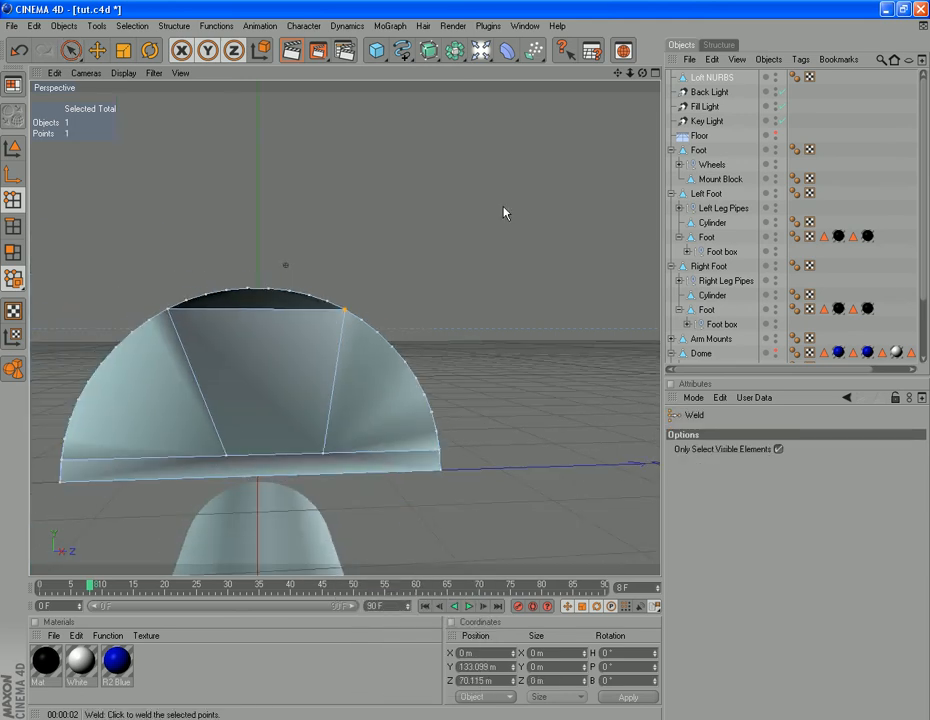
Set the Z position of the central panel's lower point on the negative-Z side to -70.115 m, matching the corner above it
{"action": "left_click_drag", "start_coordinate": [642, 78], "coordinate": [312, 70]}
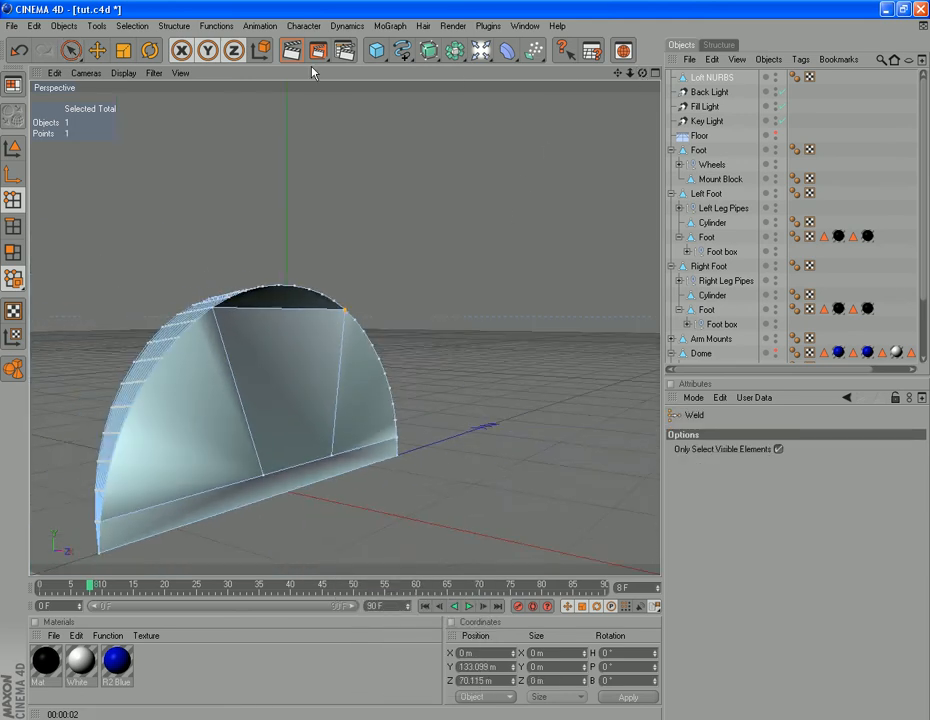
{"action": "left_click", "coordinate": [68, 53]}
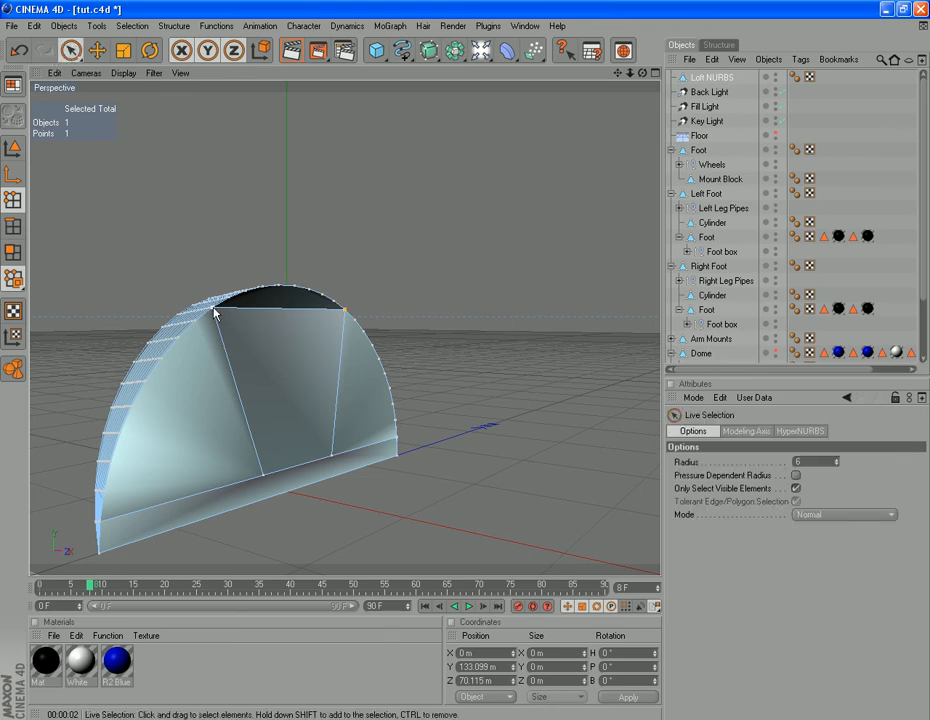
{"action": "left_click", "coordinate": [214, 311]}
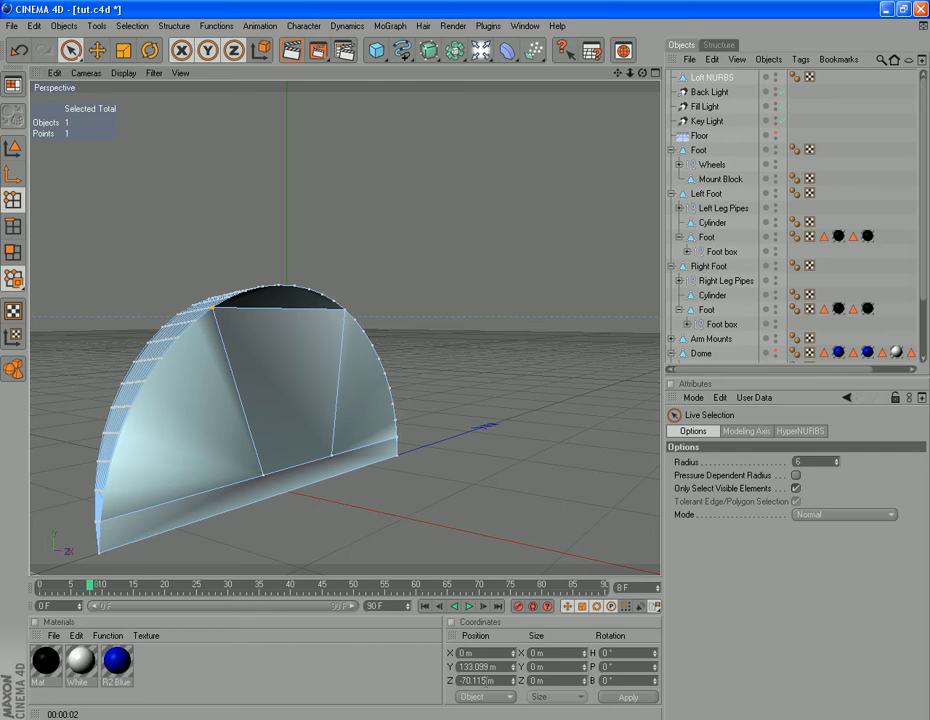
{"action": "left_click_drag", "start_coordinate": [487, 681], "coordinate": [461, 681]}
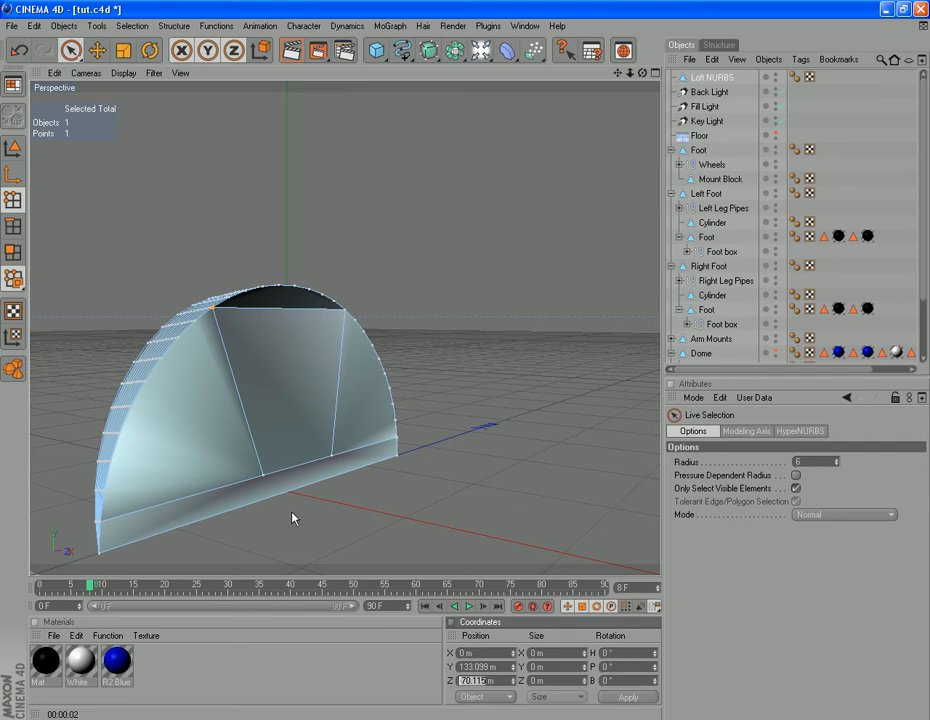
{"action": "left_click", "coordinate": [264, 477]}
{"action": "type", "text": "-70.115"}
{"action": "left_click", "coordinate": [612, 697]}
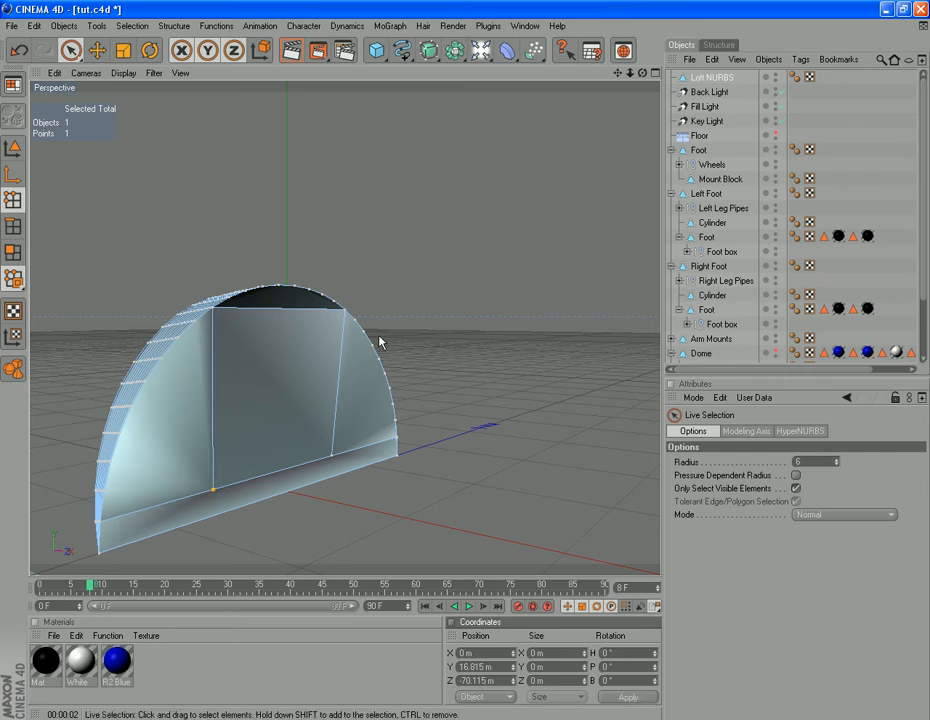
Set the Z position of the central panel's lower point on the positive-Z side to 70.115 m
{"action": "left_click", "coordinate": [345, 313]}
{"action": "left_click", "coordinate": [332, 456]}
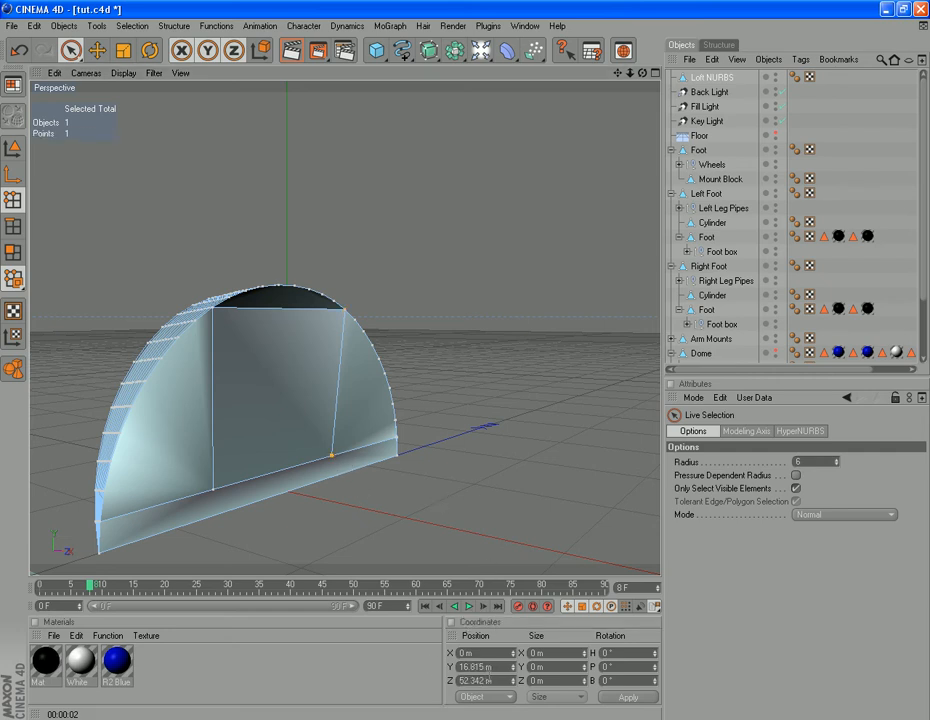
{"action": "type", "text": "70.115"}
{"action": "left_click", "coordinate": [630, 698]}
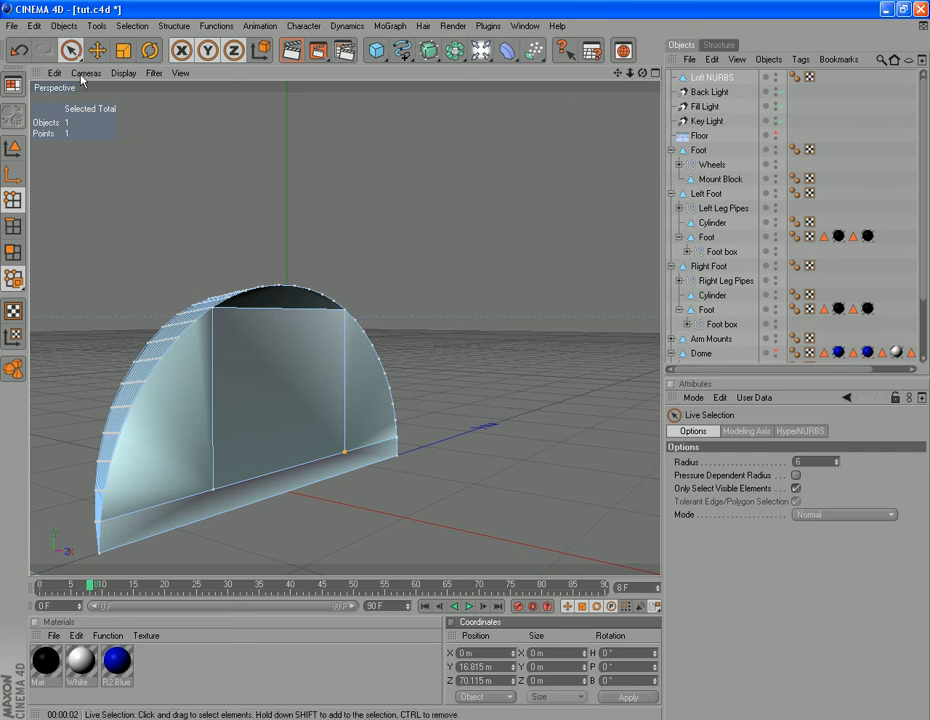
In polygon mode, select the rectangular central face of the half disc and start the Extrude tool on it
{"action": "left_click", "coordinate": [13, 252]}
{"action": "left_click", "coordinate": [257, 423]}
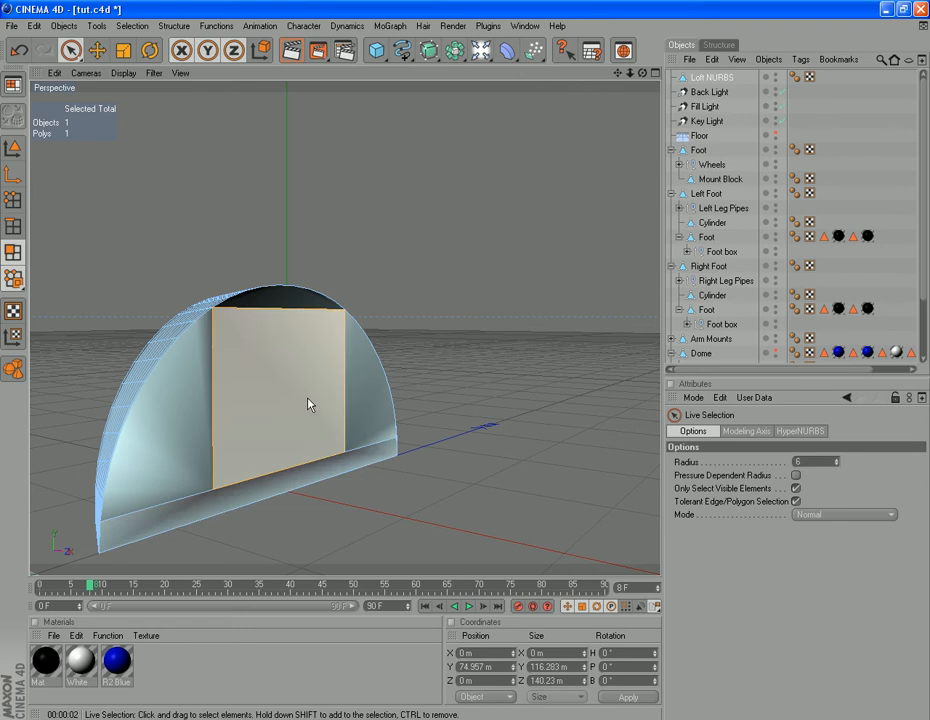
{"action": "right_click", "coordinate": [308, 495]}
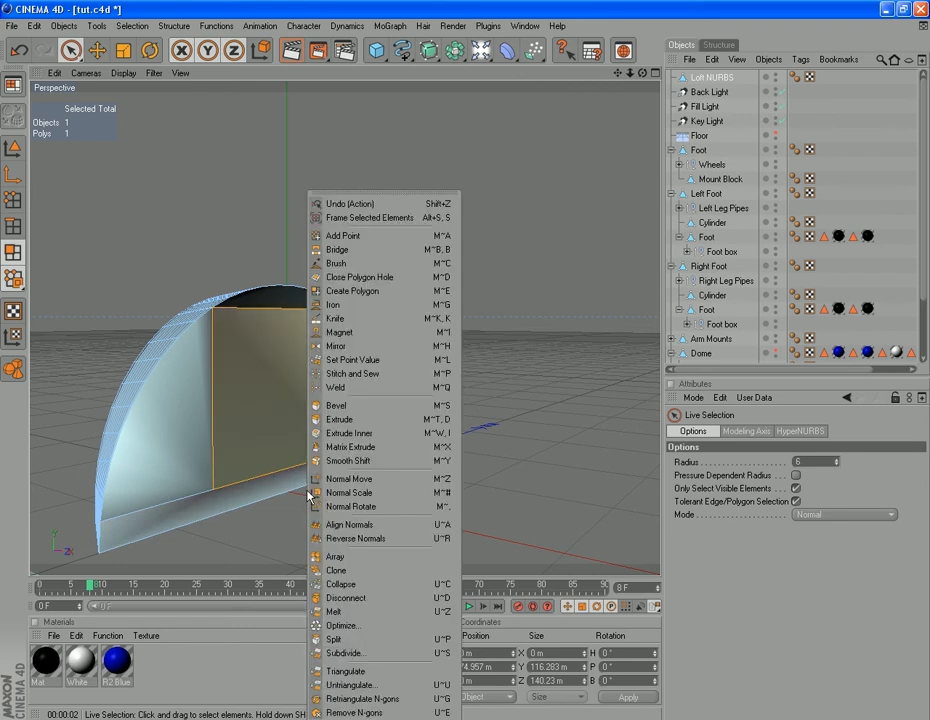
{"action": "left_click", "coordinate": [378, 420]}
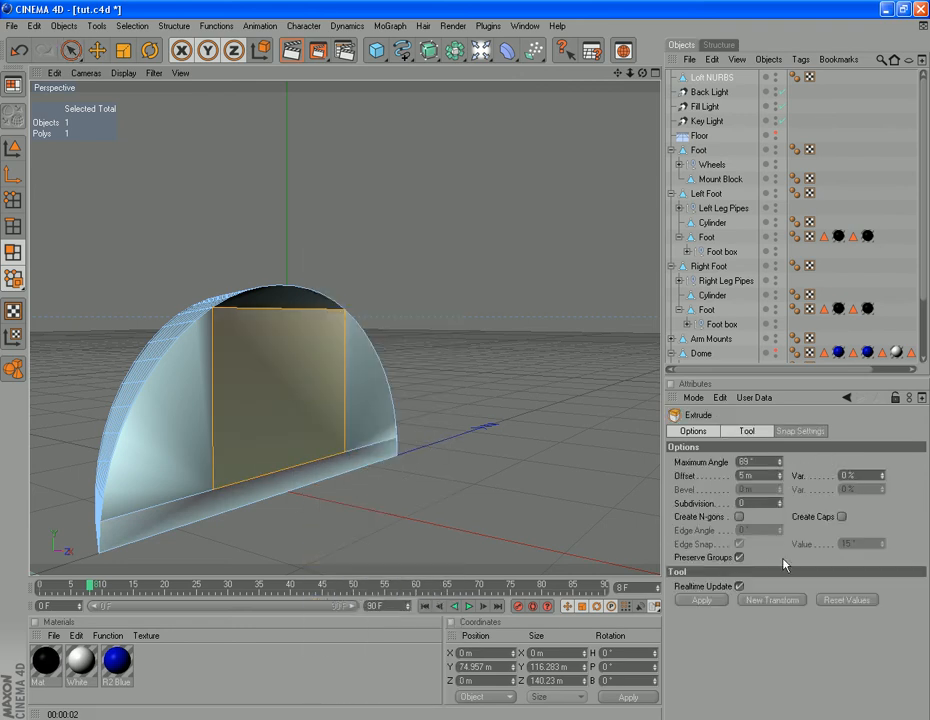
Try extruding the central face with a 10 m offset, and undo it
{"action": "left_click_drag", "start_coordinate": [747, 475], "coordinate": [598, 483]}
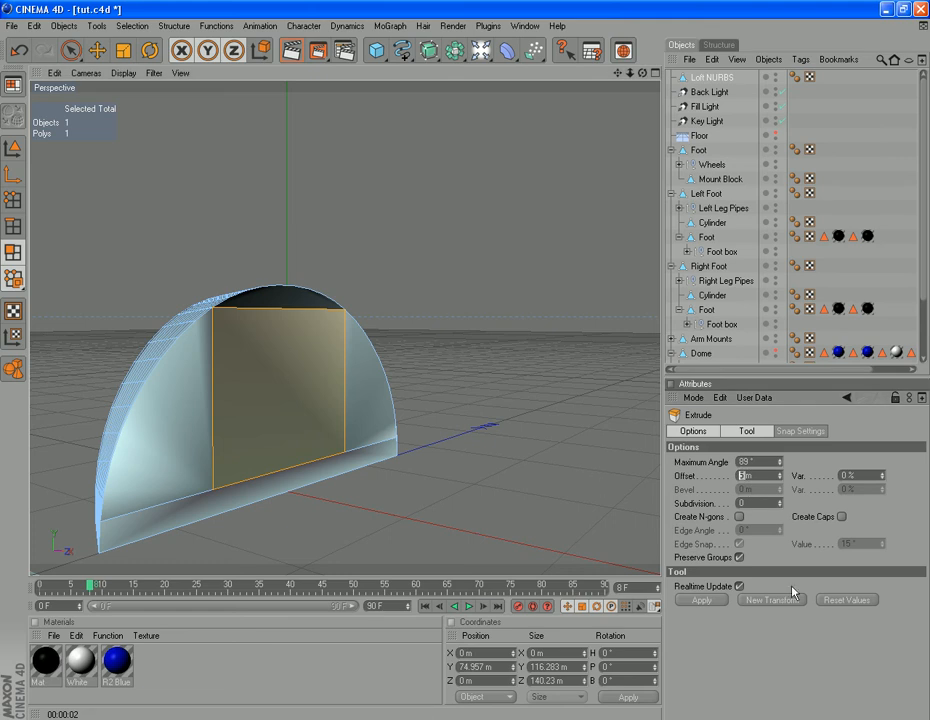
{"action": "type", "text": "10m"}
{"action": "left_click", "coordinate": [754, 657]}
{"action": "left_click", "coordinate": [714, 601]}
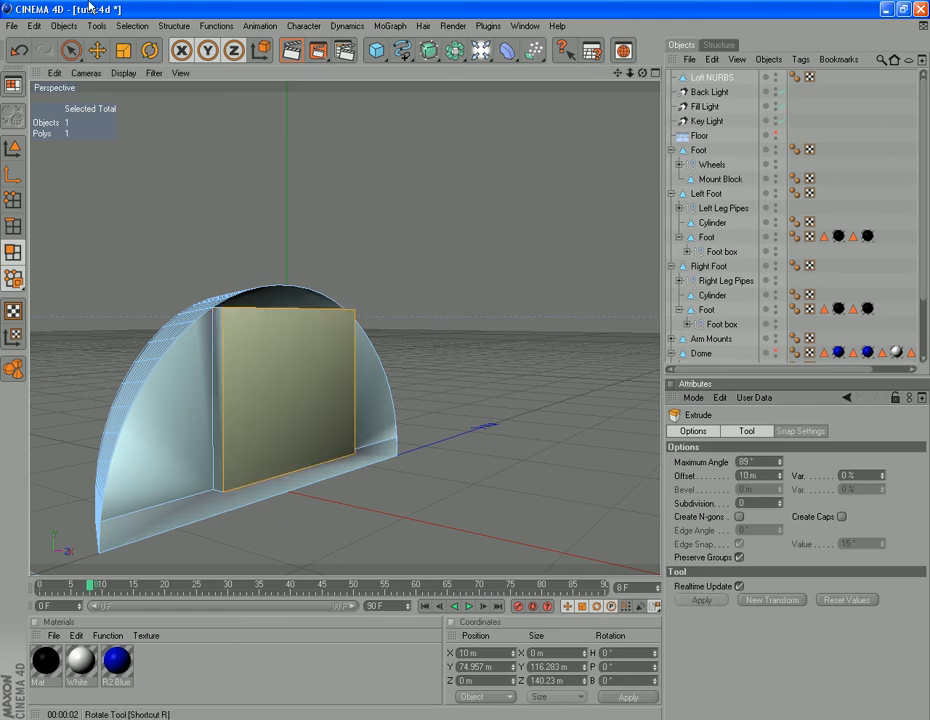
{"action": "left_click", "coordinate": [20, 50]}
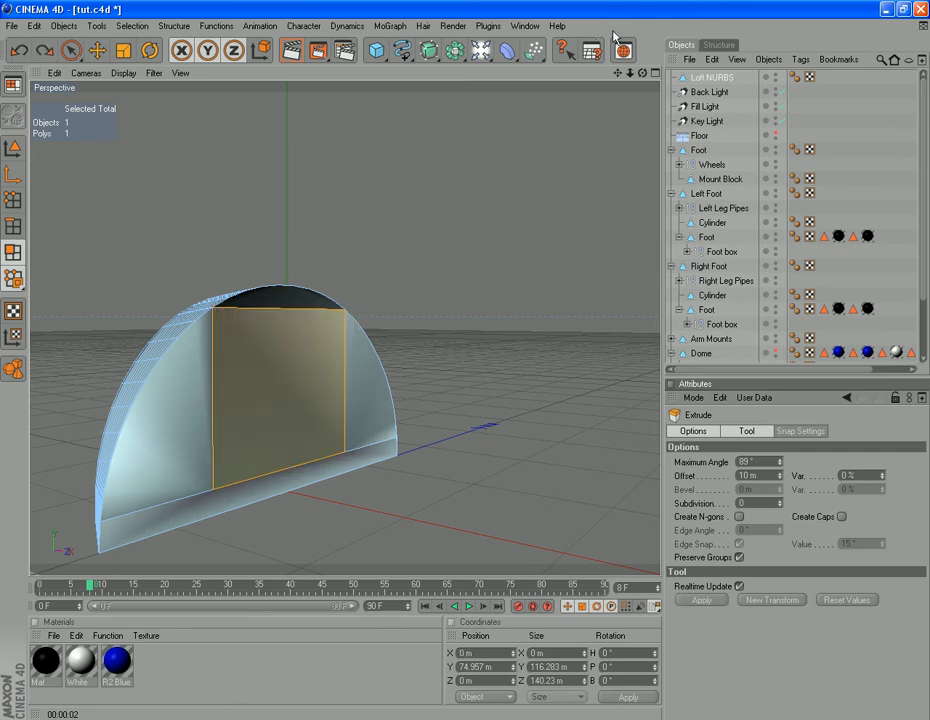
Extrude the central face with a 5 m offset
{"action": "left_click_drag", "start_coordinate": [645, 77], "coordinate": [513, 75]}
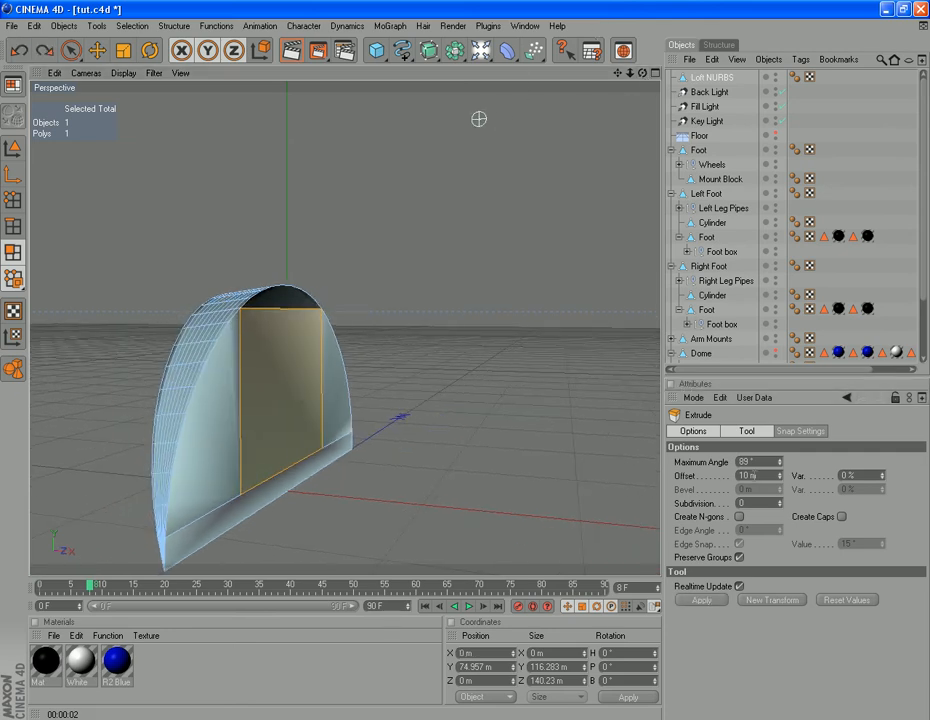
{"action": "left_click_drag", "start_coordinate": [753, 475], "coordinate": [672, 478]}
{"action": "type", "text": "5"}
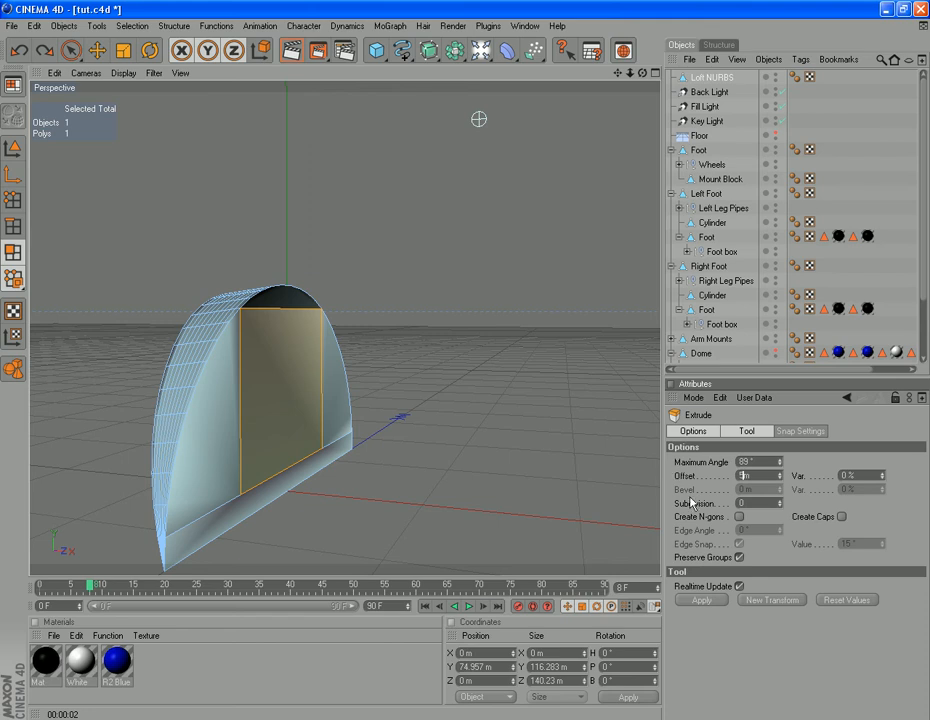
{"action": "left_click", "coordinate": [703, 601]}
Weld the extruded panel's lower corner point on the negative-Z side onto the original base point behind it
{"action": "scroll", "coordinate": [420, 470], "scroll_direction": "up", "scroll_amount": 3}
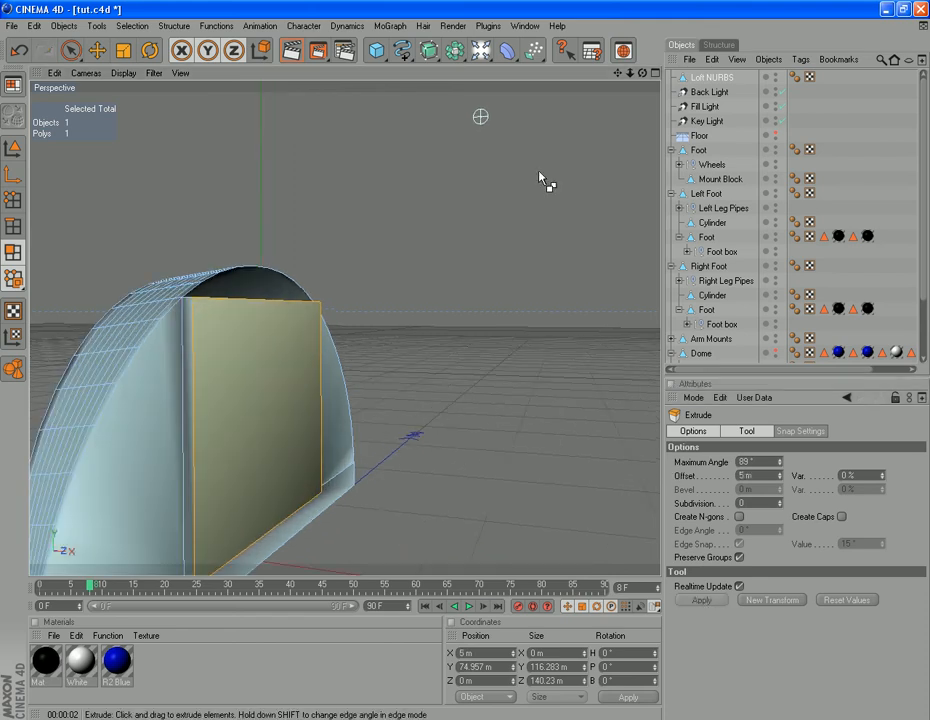
{"action": "left_click_drag", "start_coordinate": [617, 72], "coordinate": [678, 8]}
{"action": "scroll", "coordinate": [374, 471], "scroll_direction": "up", "scroll_amount": 3}
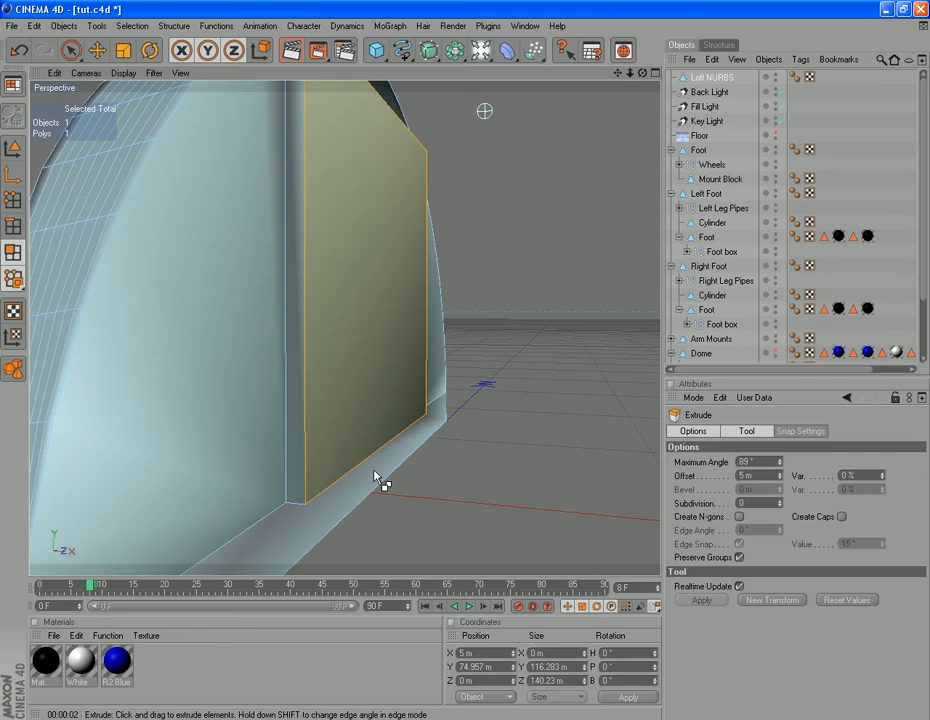
{"action": "left_click", "coordinate": [12, 198]}
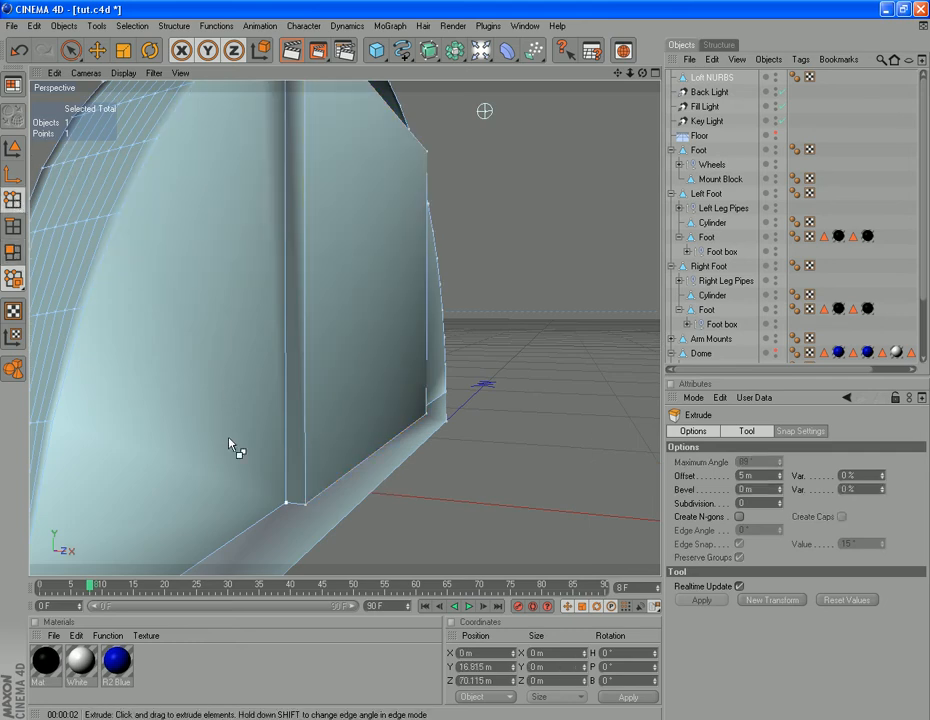
{"action": "left_click", "coordinate": [71, 50]}
{"action": "left_click", "coordinate": [306, 507]}
{"action": "left_click", "coordinate": [286, 505], "text": "shift"}
{"action": "right_click", "coordinate": [363, 527]}
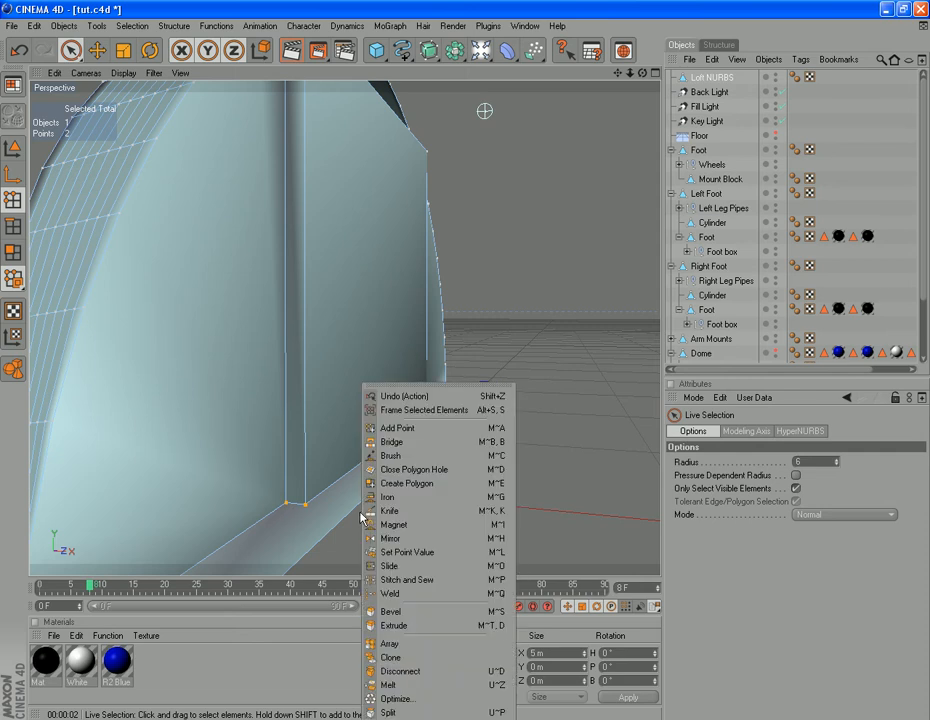
{"action": "left_click", "coordinate": [390, 594]}
{"action": "left_click", "coordinate": [287, 506]}
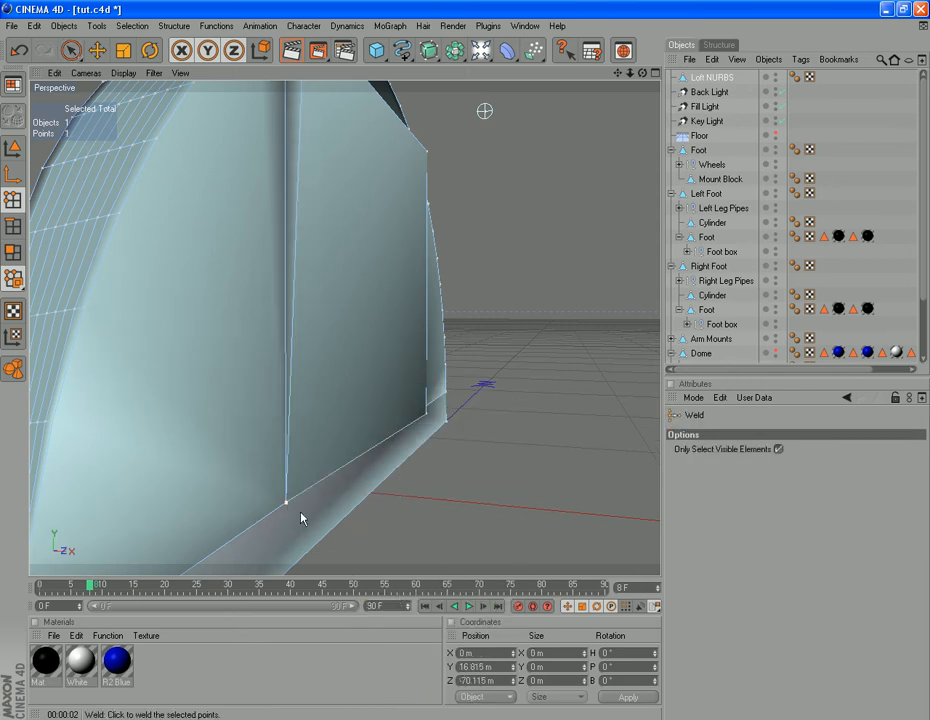
Weld the extruded panel's lower corner point on the positive-Z side onto the original base point behind it
{"action": "left_click_drag", "start_coordinate": [643, 73], "coordinate": [420, 62]}
{"action": "left_click_drag", "start_coordinate": [643, 74], "coordinate": [765, 73]}
{"action": "left_click_drag", "start_coordinate": [613, 77], "coordinate": [412, 48]}
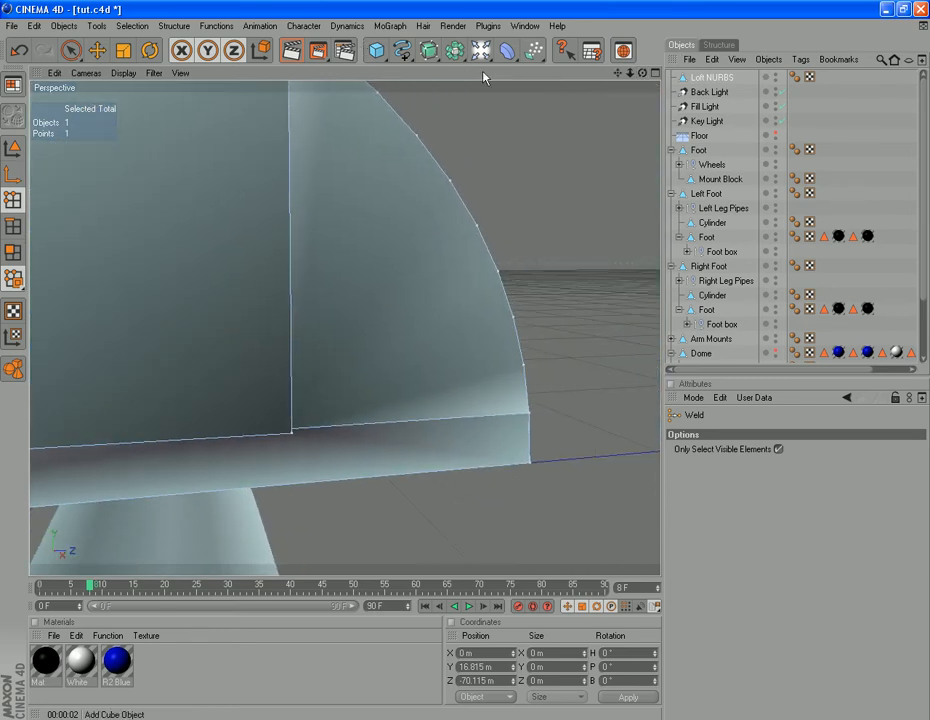
{"action": "left_click_drag", "start_coordinate": [644, 74], "coordinate": [802, 42]}
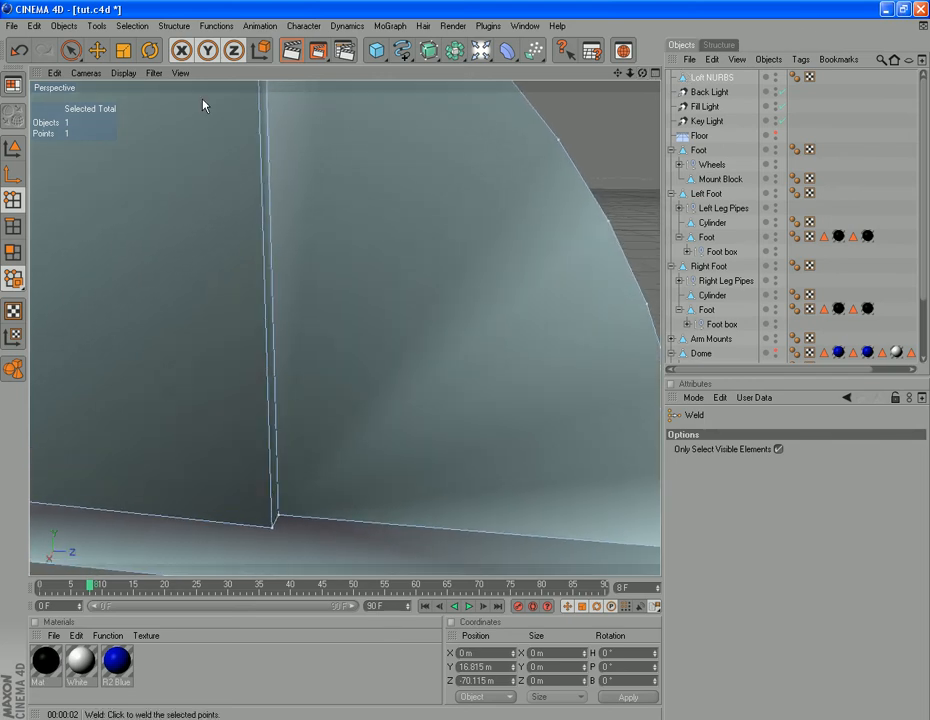
{"action": "left_click", "coordinate": [72, 50]}
{"action": "left_click", "coordinate": [272, 527]}
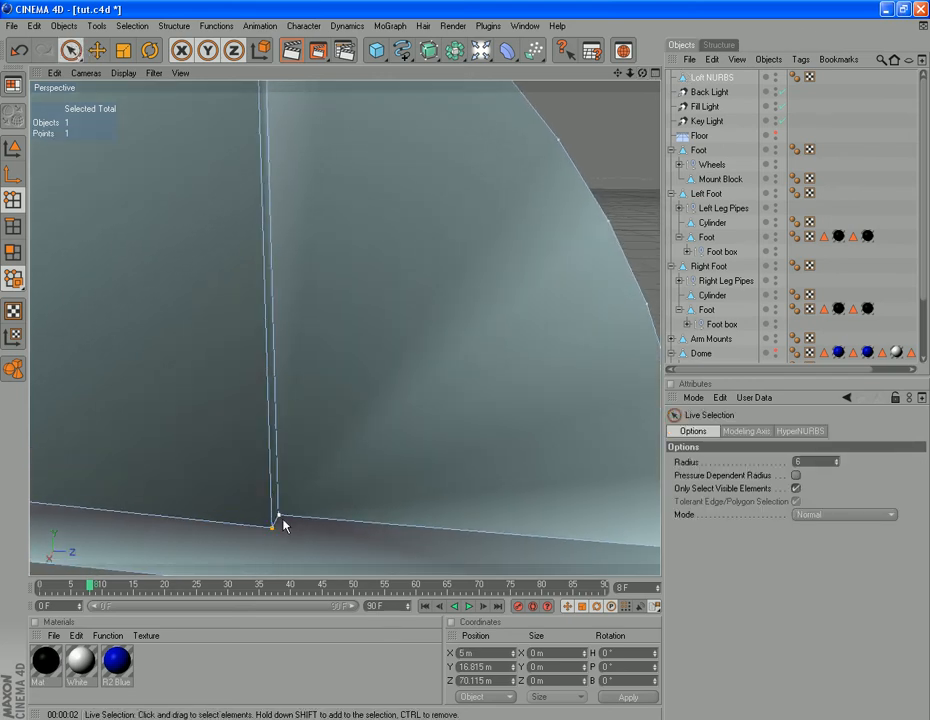
{"action": "right_click", "coordinate": [280, 519]}
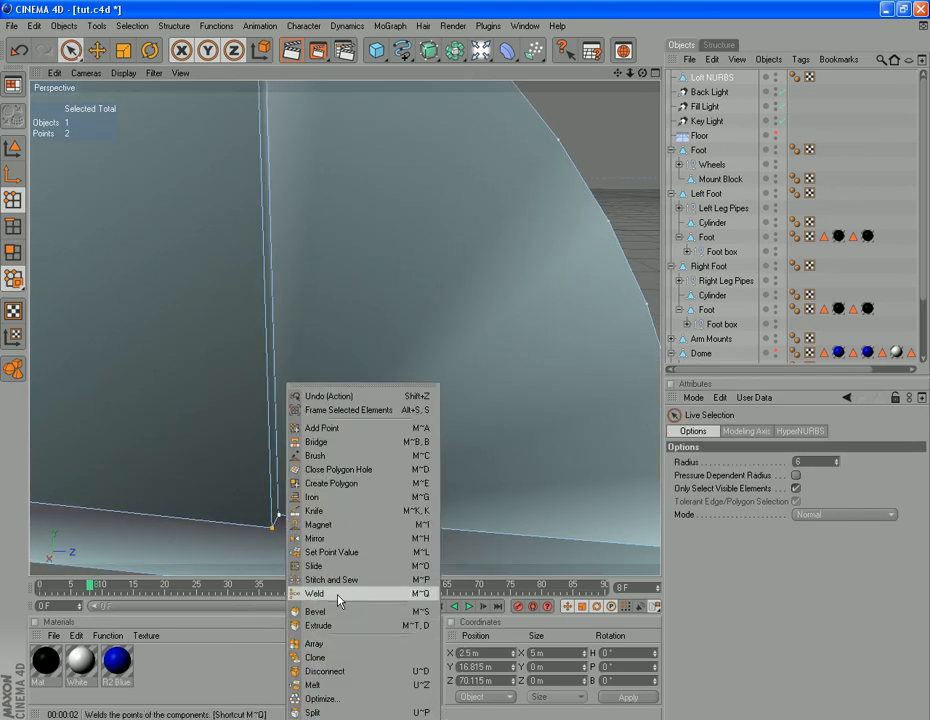
{"action": "left_click", "coordinate": [338, 594]}
{"action": "left_click", "coordinate": [279, 519]}
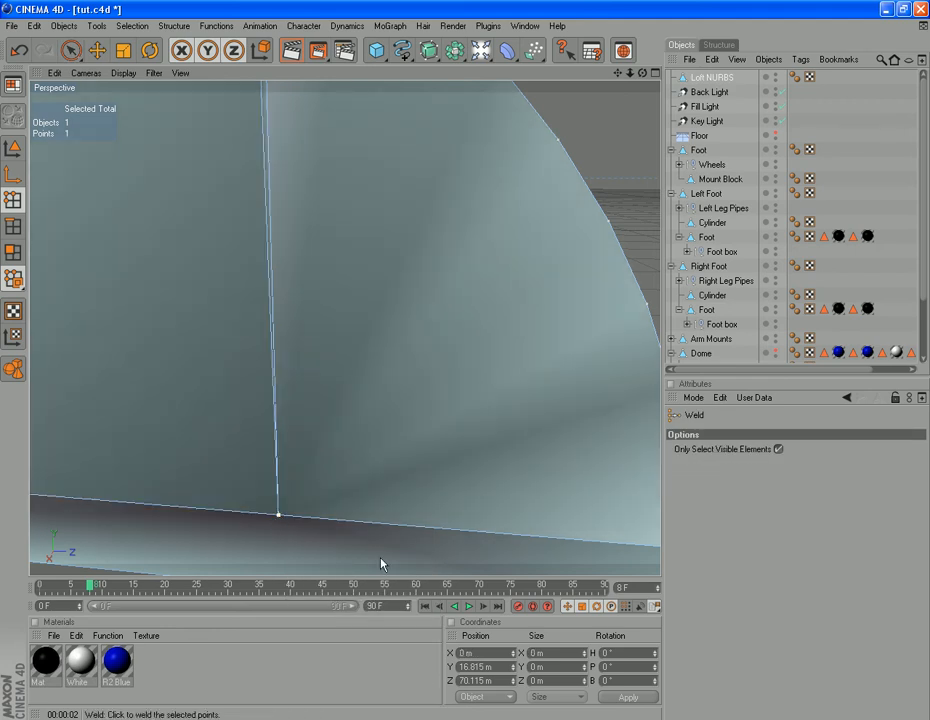
Move the whole half-disc mesh straight down to foot level, to about Y -2029 m
{"action": "scroll", "coordinate": [279, 425], "scroll_direction": "down", "scroll_amount": 5}
{"action": "left_click_drag", "start_coordinate": [644, 74], "coordinate": [224, 145]}
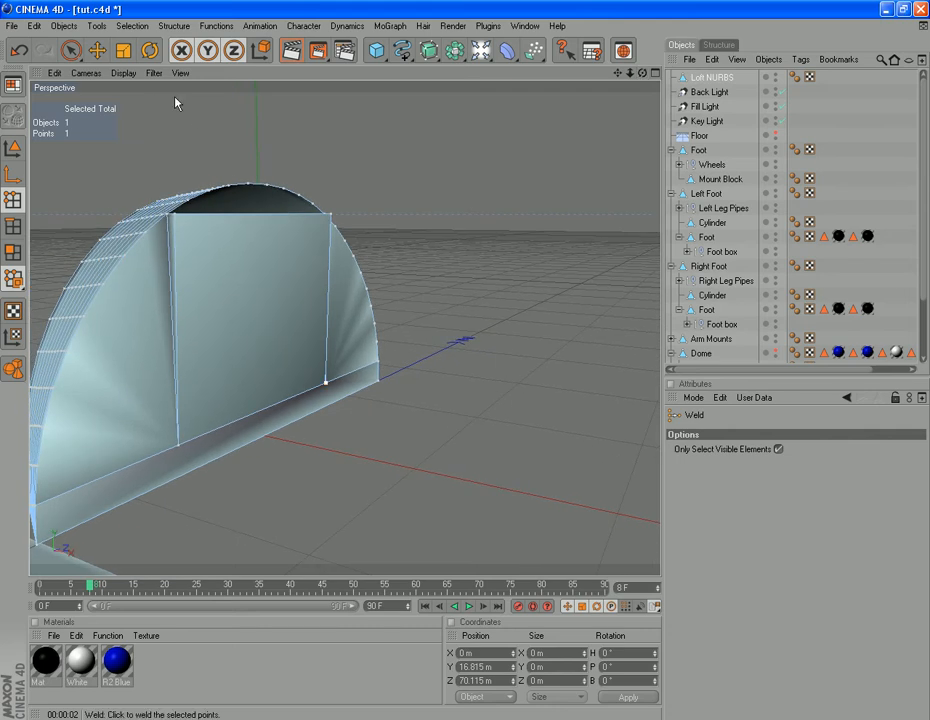
{"action": "scroll", "coordinate": [446, 338], "scroll_direction": "down", "scroll_amount": 5}
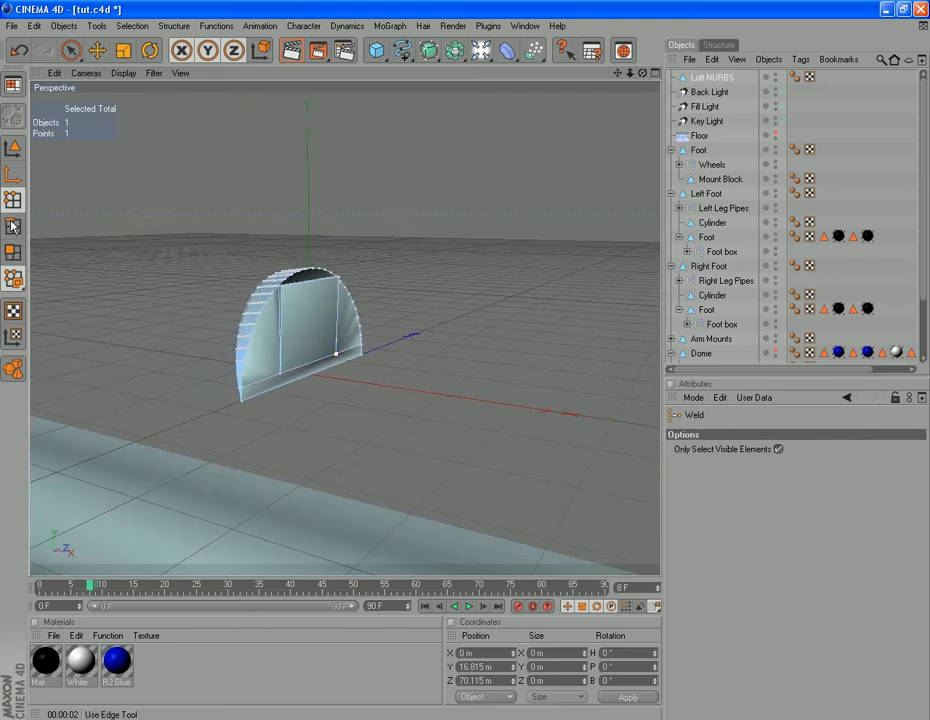
{"action": "left_click", "coordinate": [12, 148]}
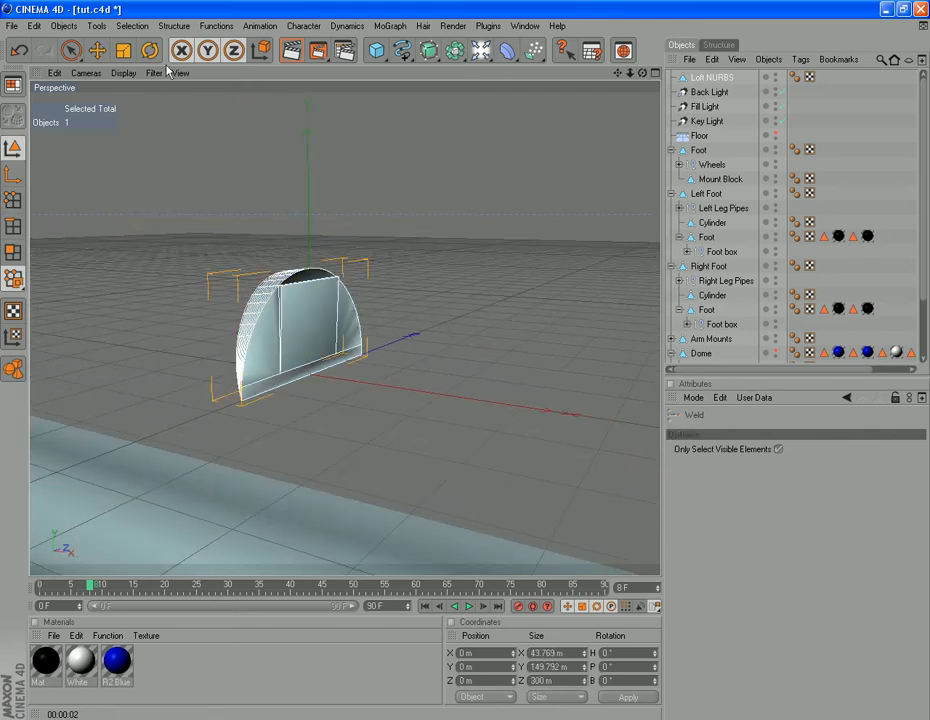
{"action": "left_click", "coordinate": [98, 51]}
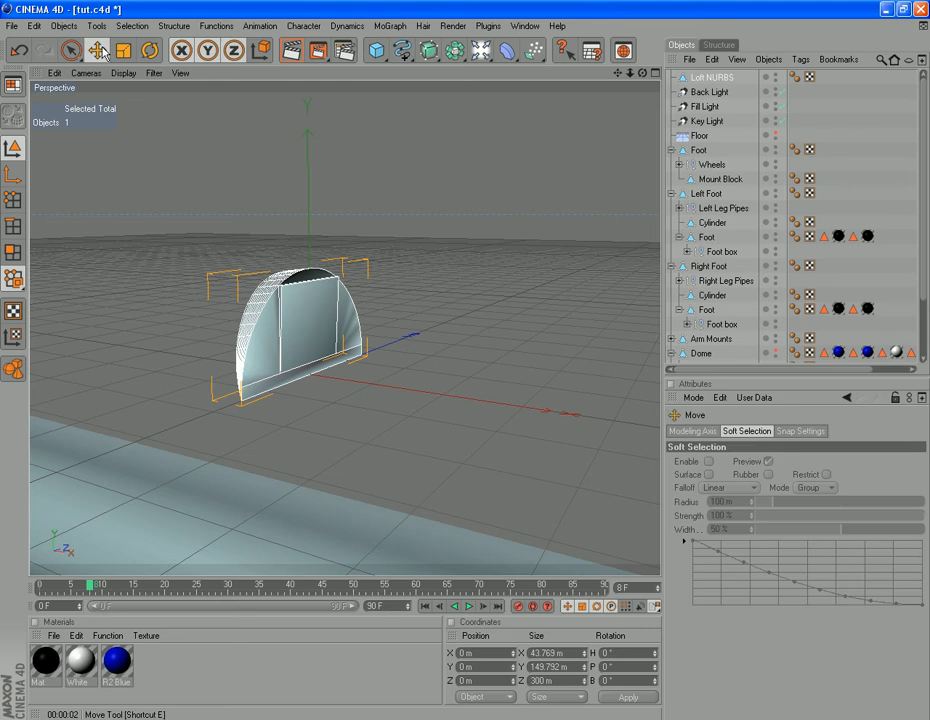
{"action": "left_click_drag", "start_coordinate": [309, 317], "coordinate": [311, 496]}
{"action": "scroll", "coordinate": [311, 498], "scroll_direction": "down", "scroll_amount": 10}
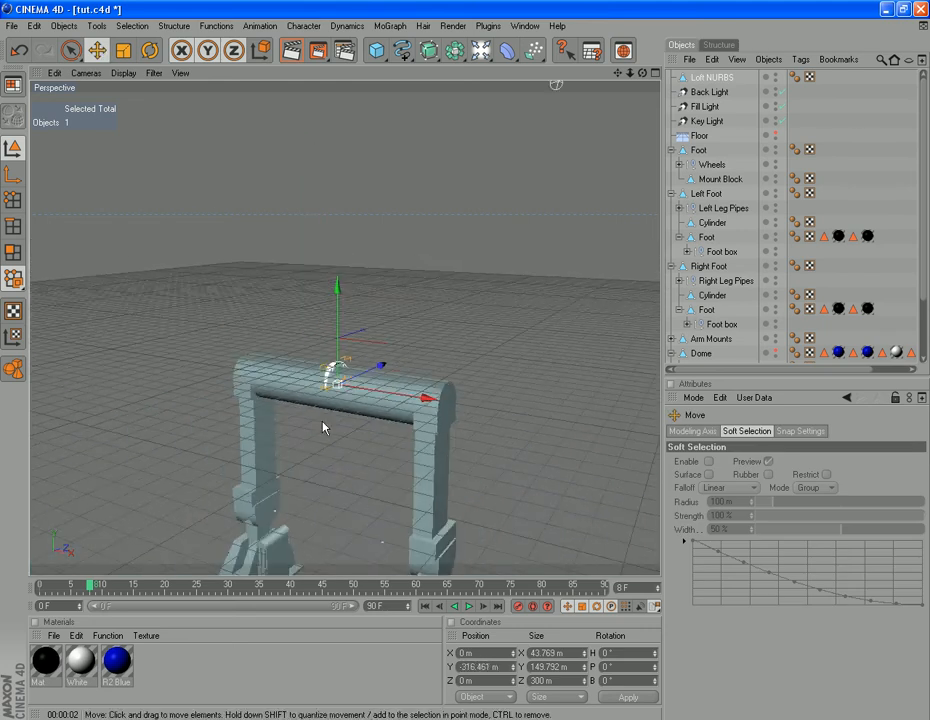
{"action": "left_click_drag", "start_coordinate": [337, 298], "coordinate": [336, 496]}
{"action": "scroll", "coordinate": [336, 496], "scroll_direction": "down", "scroll_amount": 6}
{"action": "left_click_drag", "start_coordinate": [341, 356], "coordinate": [341, 392]}
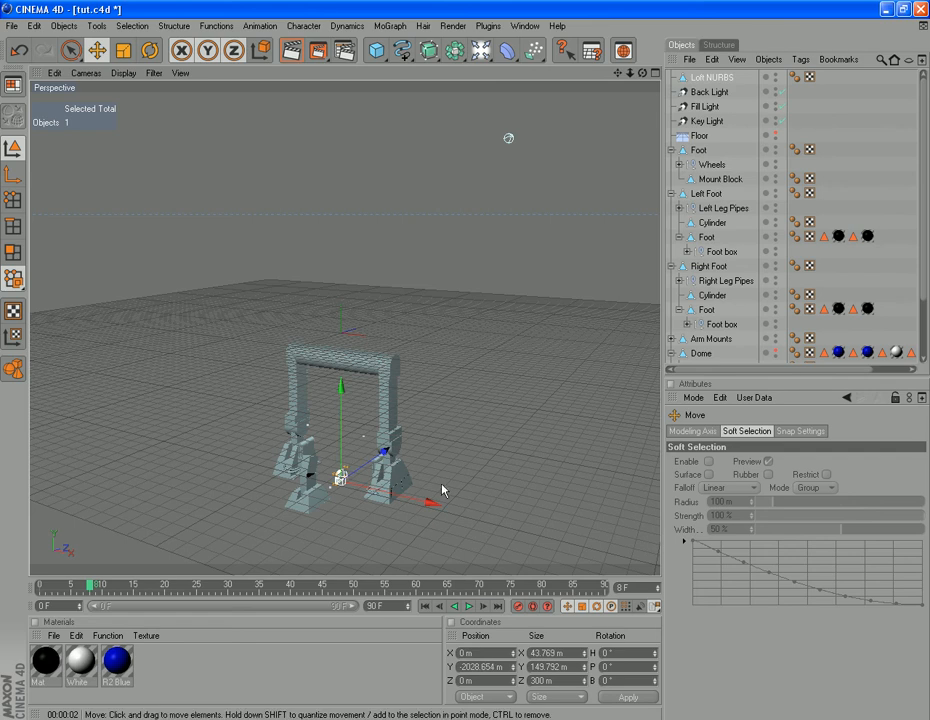
Move the half-disc to the outer side of the positive-X foot, at about X 887 m and Y -1849 m
{"action": "left_click_drag", "start_coordinate": [441, 509], "coordinate": [513, 515]}
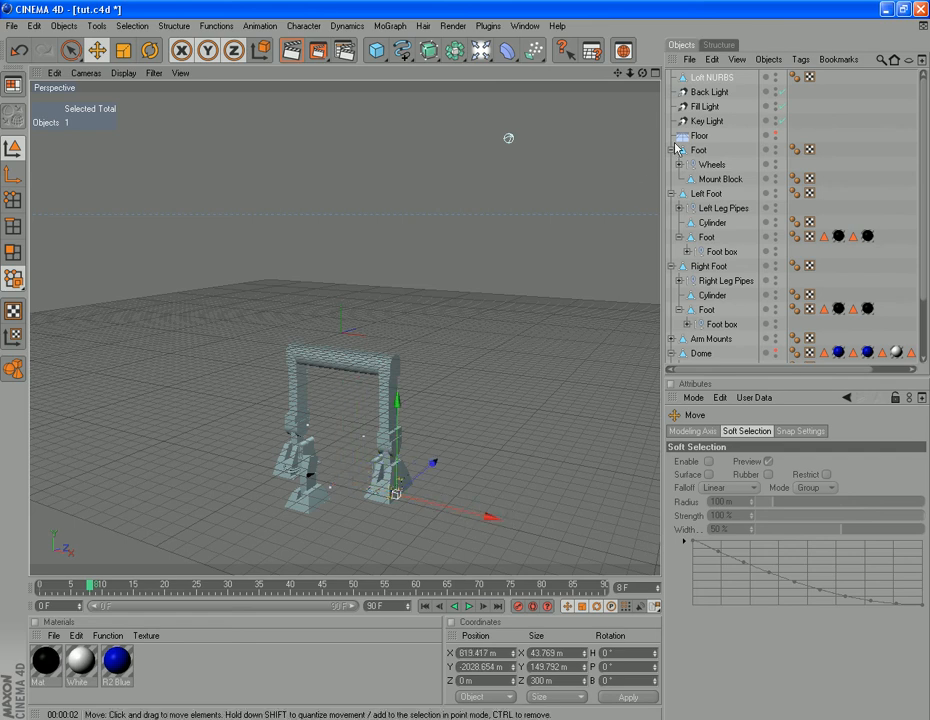
{"action": "left_click_drag", "start_coordinate": [643, 74], "coordinate": [657, 42]}
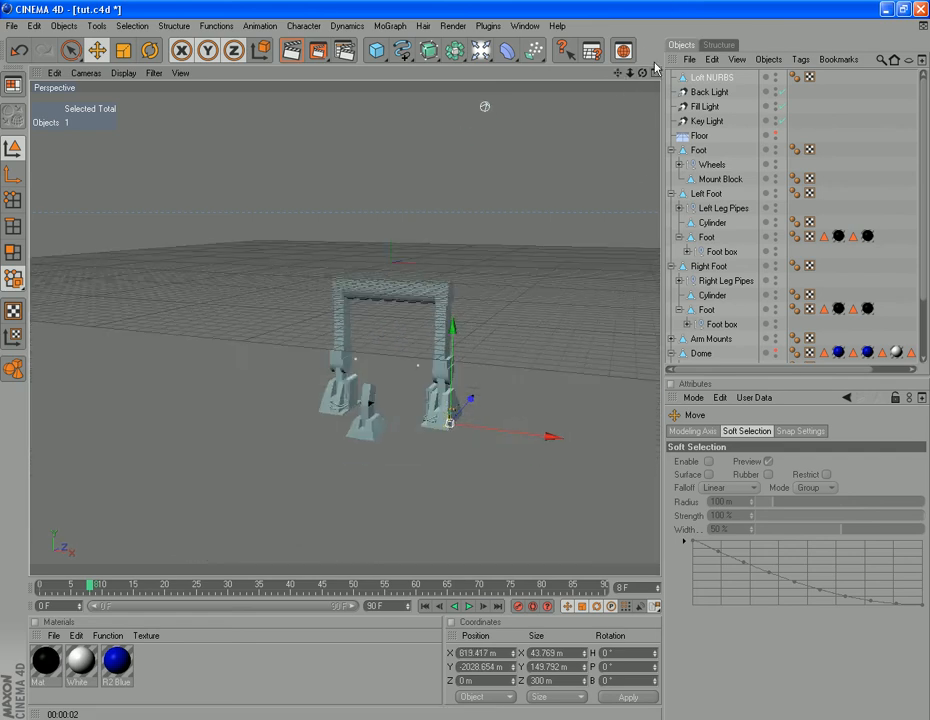
{"action": "left_click_drag", "start_coordinate": [619, 74], "coordinate": [549, 7]}
{"action": "scroll", "coordinate": [463, 469], "scroll_direction": "up", "scroll_amount": 8}
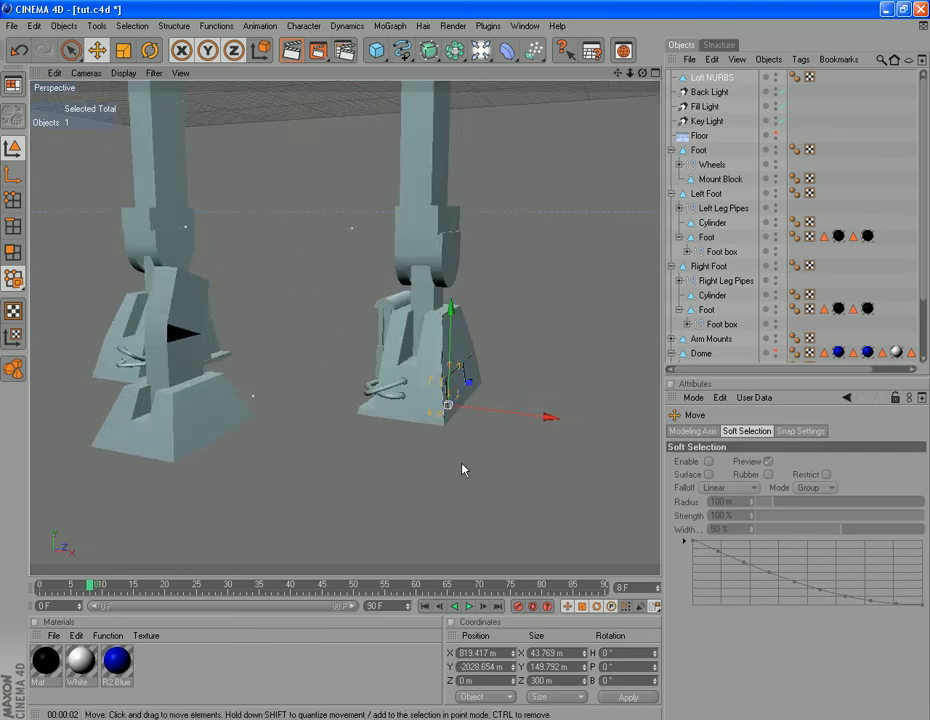
{"action": "left_click_drag", "start_coordinate": [608, 463], "coordinate": [637, 469]}
{"action": "left_click_drag", "start_coordinate": [534, 370], "coordinate": [530, 295]}
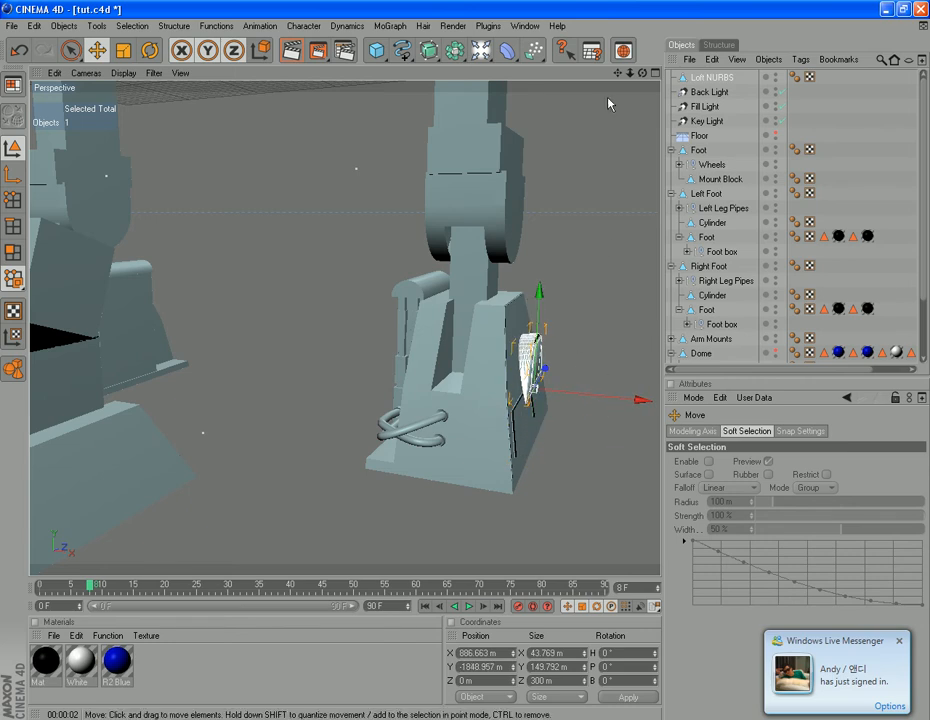
Raise the half-disc and push it toward the foot's sloping outer face, to about X 858 m and Y -1785 m
{"action": "left_click_drag", "start_coordinate": [619, 74], "coordinate": [563, 82]}
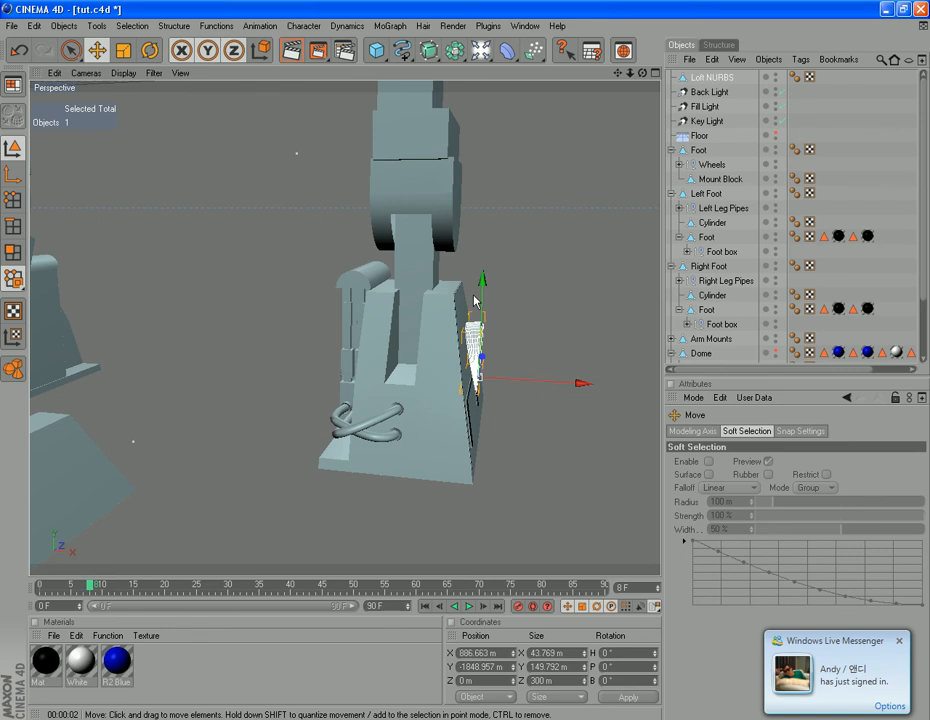
{"action": "left_click_drag", "start_coordinate": [482, 284], "coordinate": [482, 260]}
{"action": "left_click_drag", "start_coordinate": [582, 360], "coordinate": [566, 362]}
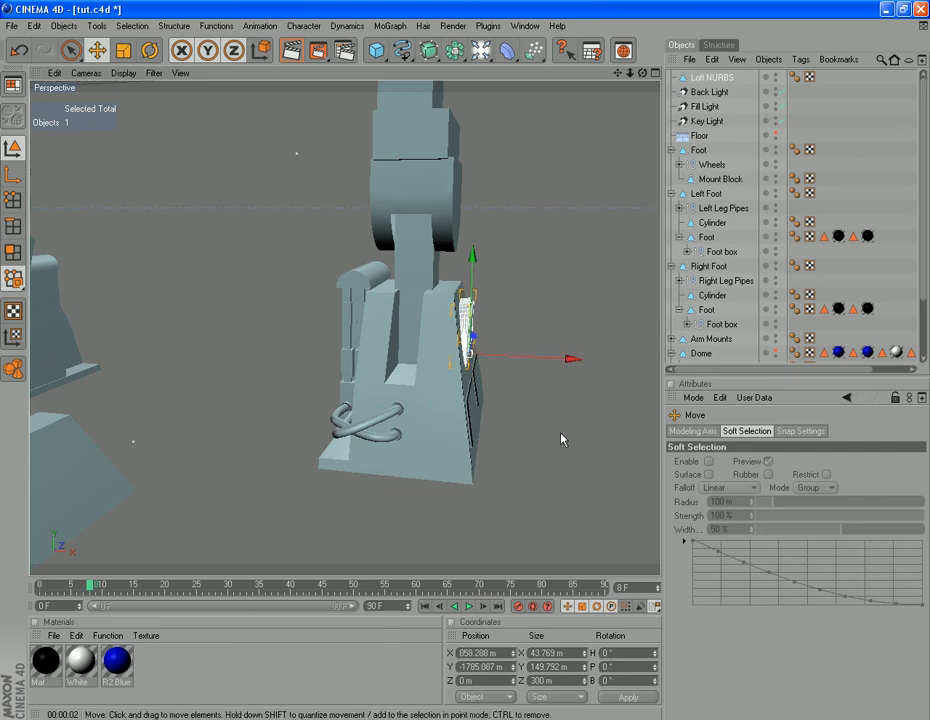
Fine-tune the half-disc's fit against the foot's outer face at about X 865 m and Y -1821 m
{"action": "scroll", "coordinate": [561, 438], "scroll_direction": "up", "scroll_amount": 3}
{"action": "left_click_drag", "start_coordinate": [618, 74], "coordinate": [566, 8]}
{"action": "scroll", "coordinate": [538, 333], "scroll_direction": "up", "scroll_amount": 2}
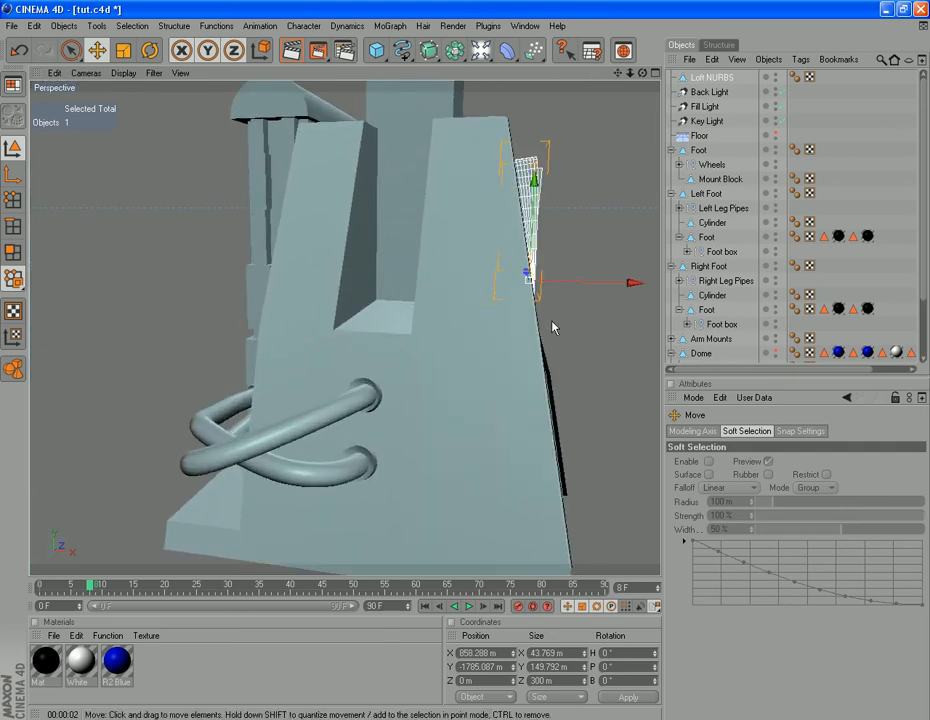
{"action": "left_click_drag", "start_coordinate": [645, 77], "coordinate": [620, 82]}
{"action": "left_click_drag", "start_coordinate": [633, 287], "coordinate": [633, 286]}
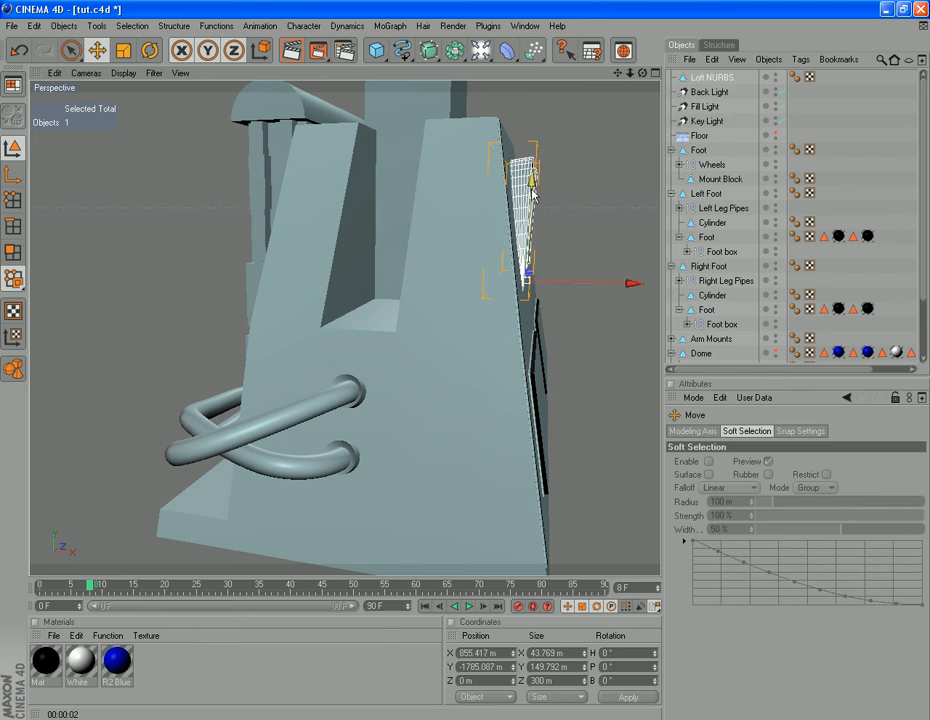
{"action": "left_click_drag", "start_coordinate": [533, 185], "coordinate": [531, 215]}
{"action": "left_click_drag", "start_coordinate": [587, 316], "coordinate": [596, 313]}
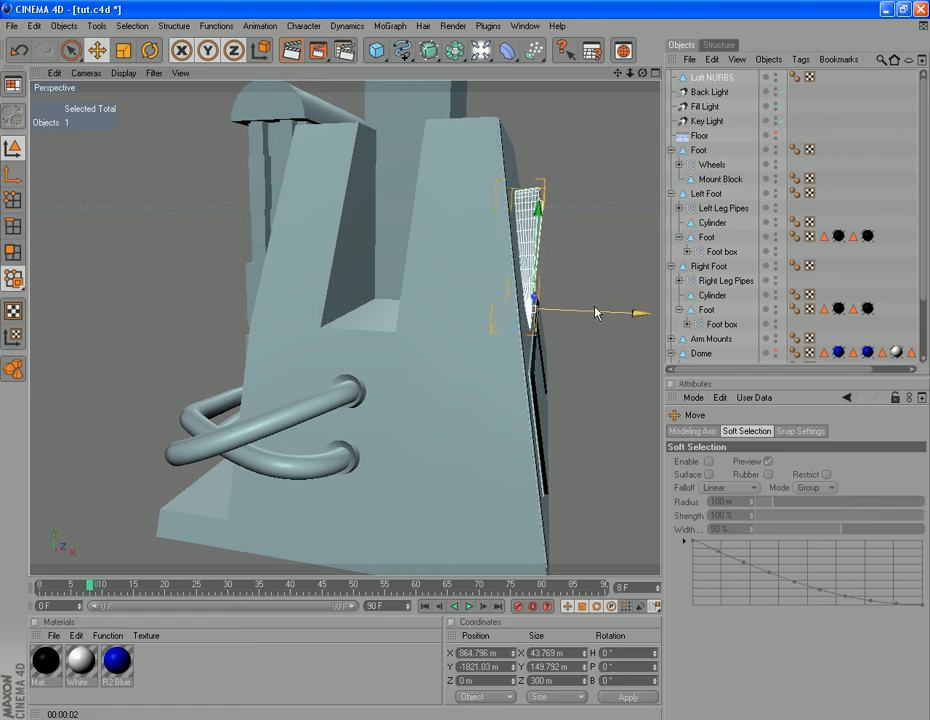
Render the view of the foot and examine how the half-disc sits on its outer face
{"action": "left_click_drag", "start_coordinate": [643, 75], "coordinate": [797, 77]}
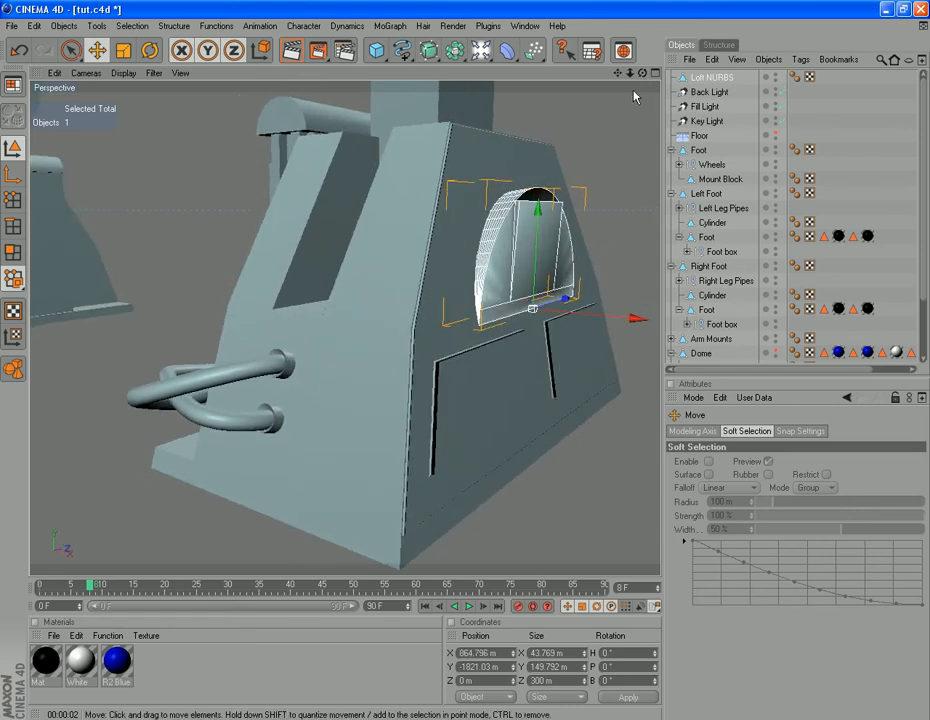
{"action": "left_click_drag", "start_coordinate": [643, 76], "coordinate": [797, 62]}
{"action": "left_click_drag", "start_coordinate": [643, 76], "coordinate": [490, 110]}
{"action": "scroll", "coordinate": [480, 162], "scroll_direction": "down", "scroll_amount": 3}
{"action": "left_click", "coordinate": [458, 26]}
{"action": "left_click", "coordinate": [483, 47]}
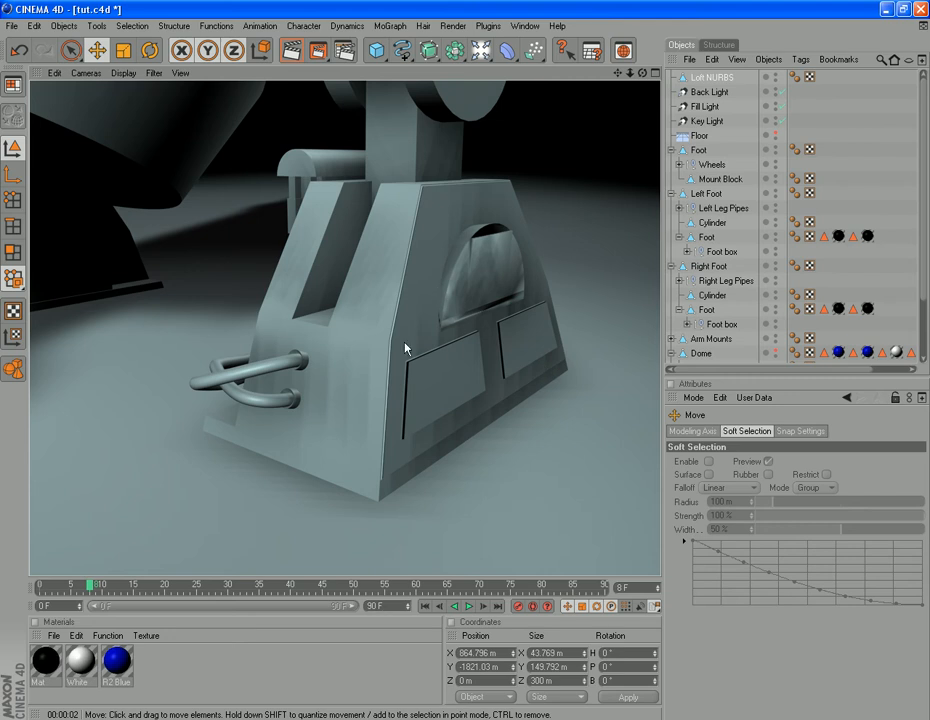
{"action": "left_click_drag", "start_coordinate": [642, 74], "coordinate": [795, 60]}
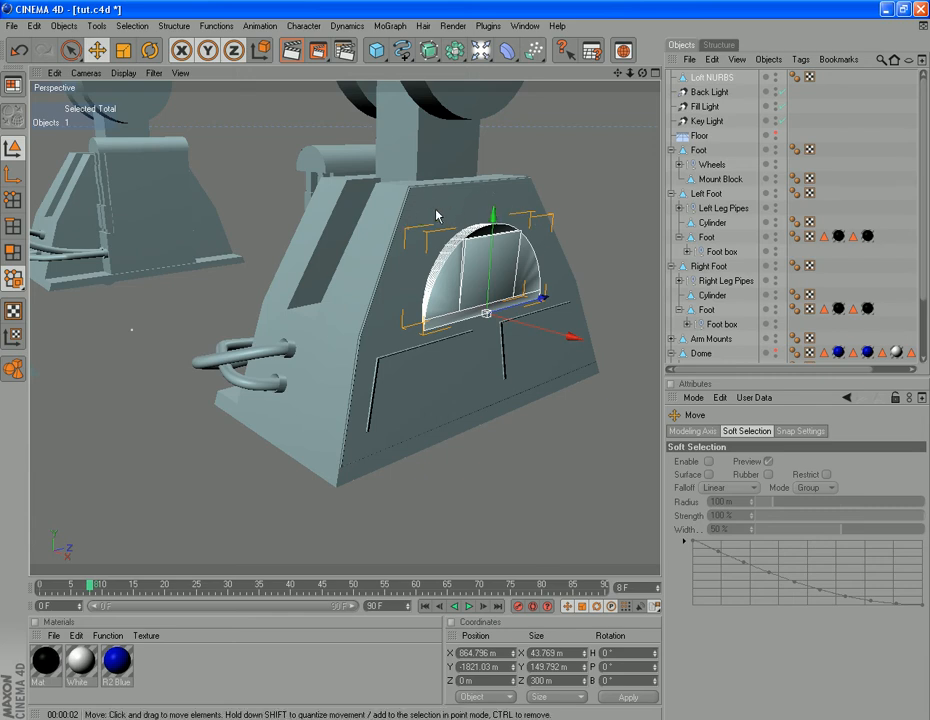
{"action": "left_click_drag", "start_coordinate": [641, 78], "coordinate": [452, 260]}
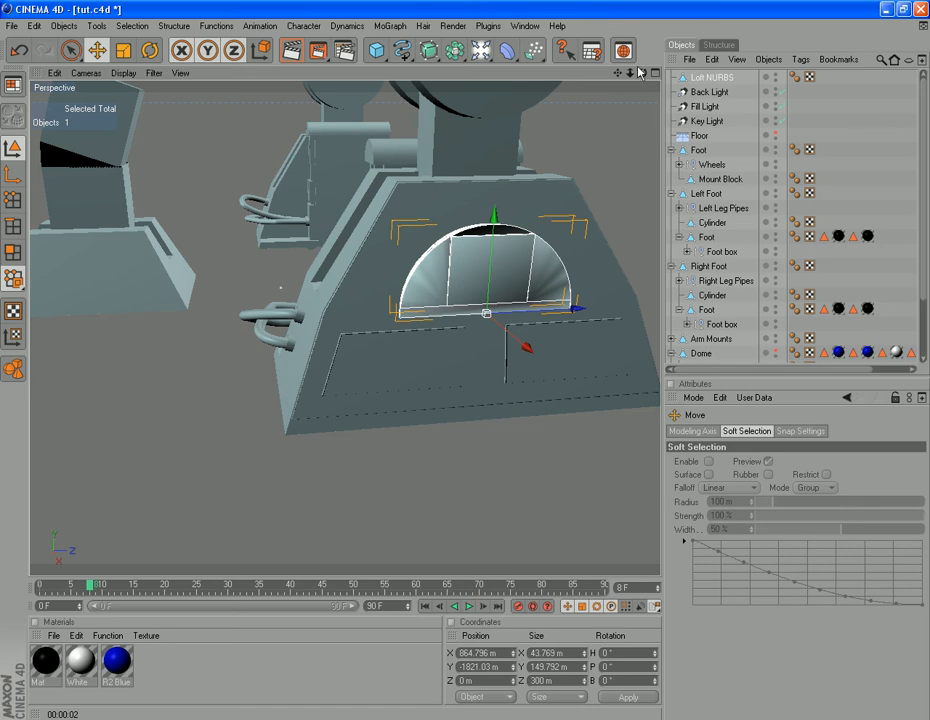
Duplicate the half-disc Loft NURBS object in place
{"action": "left_click_drag", "start_coordinate": [643, 76], "coordinate": [75, 30]}
{"action": "scroll", "coordinate": [307, 288], "scroll_direction": "down", "scroll_amount": 1}
{"action": "scroll", "coordinate": [307, 288], "scroll_direction": "down", "scroll_amount": 8}
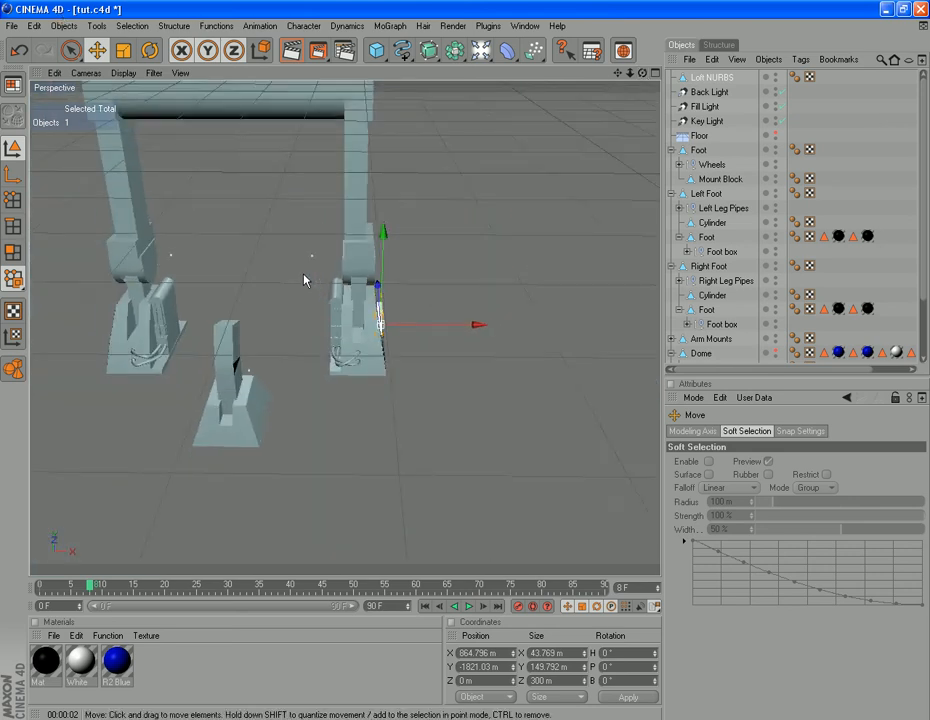
{"action": "left_click_drag", "start_coordinate": [617, 73], "coordinate": [563, 212]}
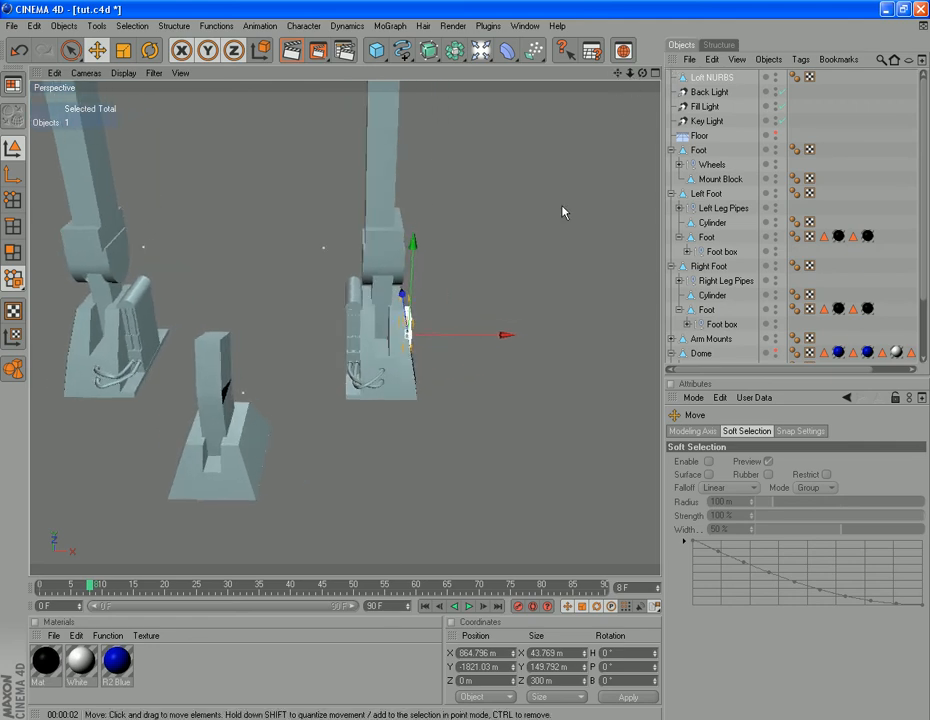
{"action": "left_click", "coordinate": [700, 79]}
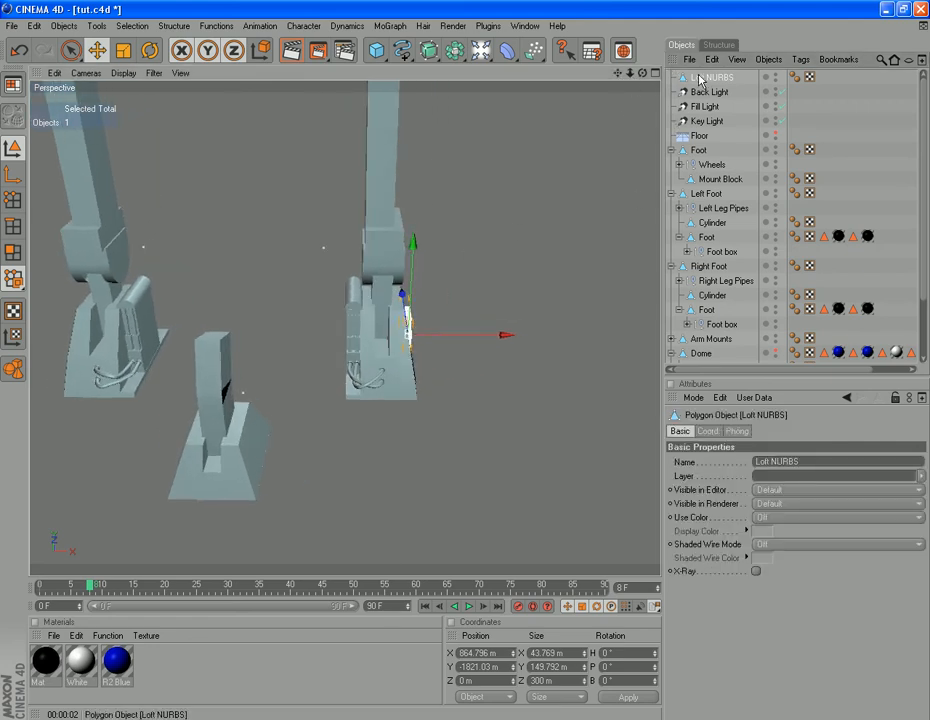
{"action": "key", "text": "ctrl+c"}
{"action": "key", "text": "ctrl+v"}
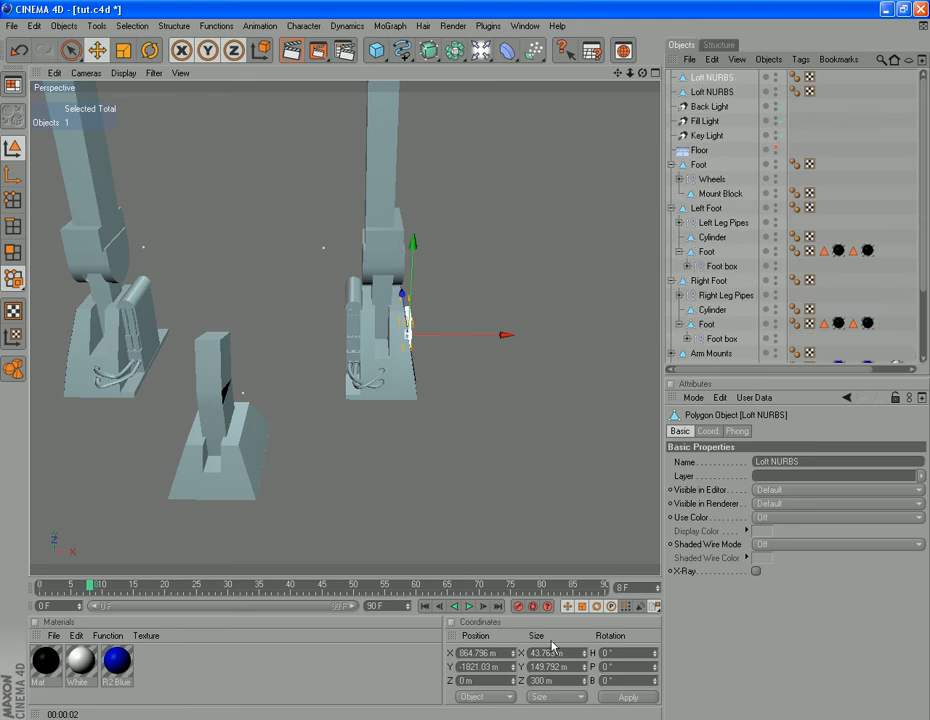
Mirror the duplicate's position to the opposite foot by setting its world X position to -864.796 m
{"action": "left_click", "coordinate": [484, 697]}
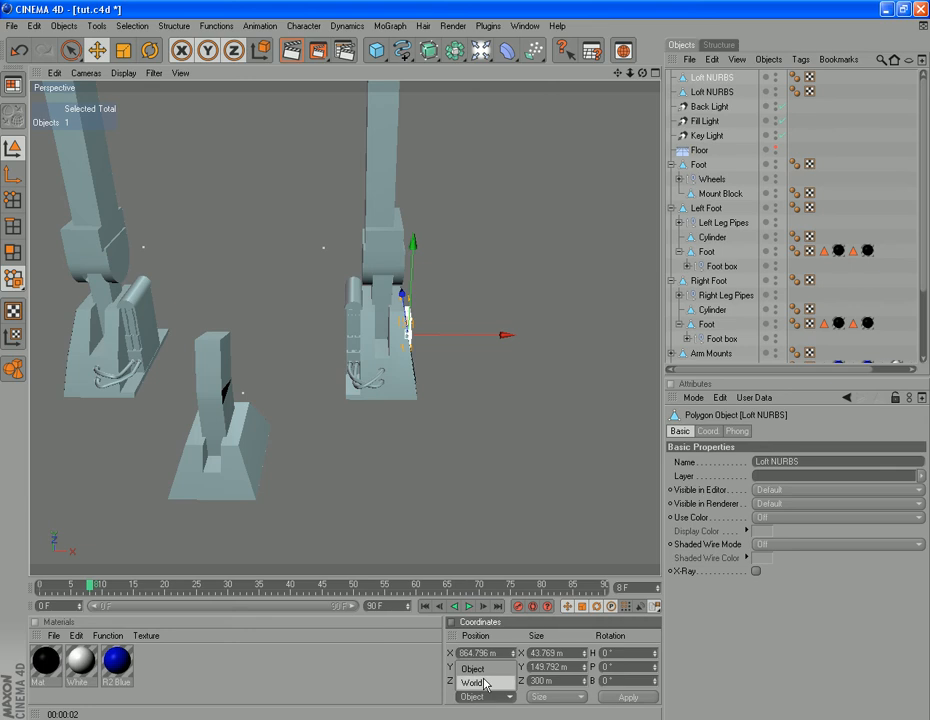
{"action": "left_click", "coordinate": [484, 683]}
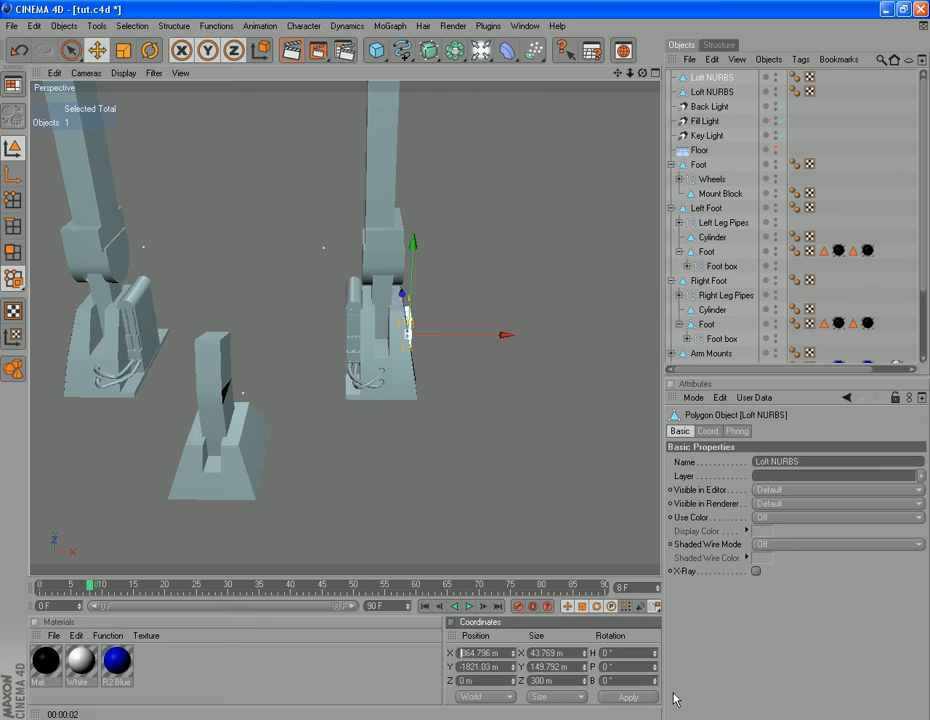
{"action": "left_click", "coordinate": [628, 697]}
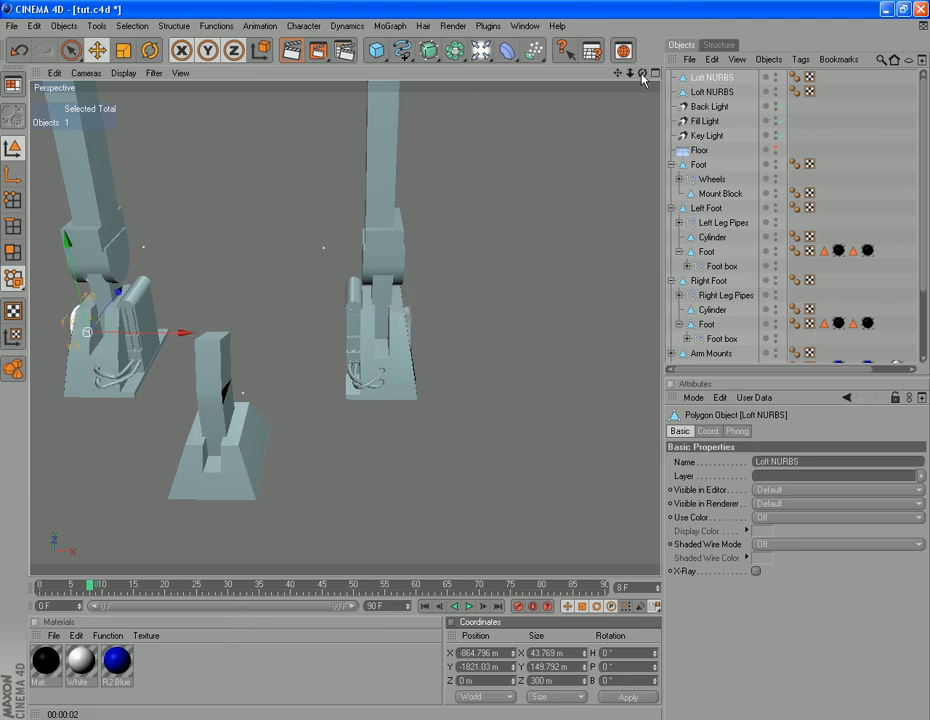
Rotate the duplicated half-disc 180° in heading so its panel faces outward from the negative-X foot
{"action": "left_click_drag", "start_coordinate": [642, 73], "coordinate": [353, 116]}
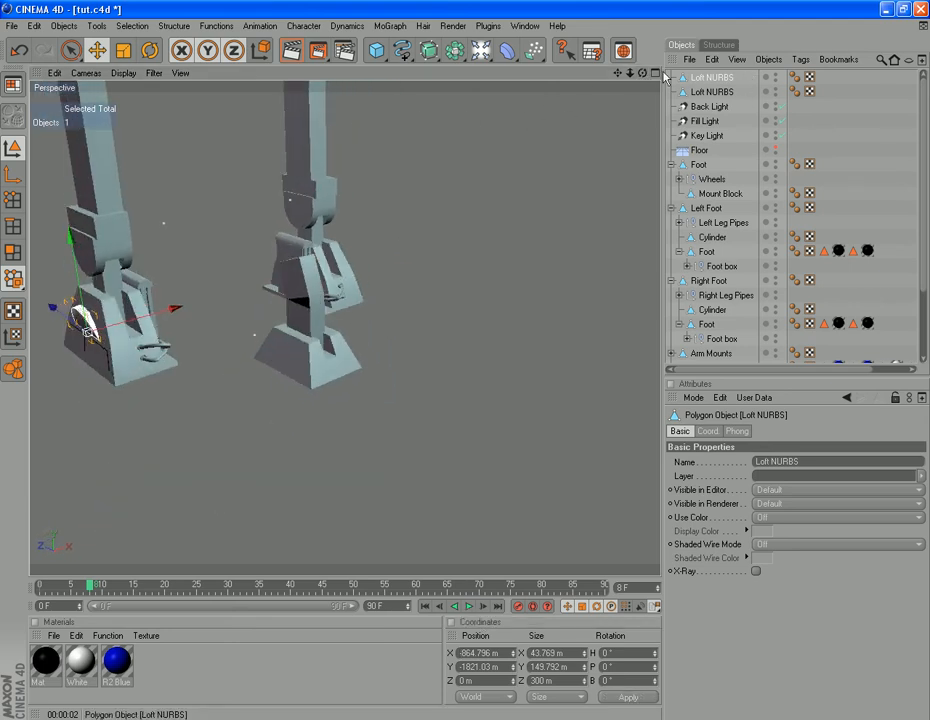
{"action": "left_click_drag", "start_coordinate": [617, 74], "coordinate": [856, 78]}
{"action": "scroll", "coordinate": [504, 338], "scroll_direction": "up", "scroll_amount": 8}
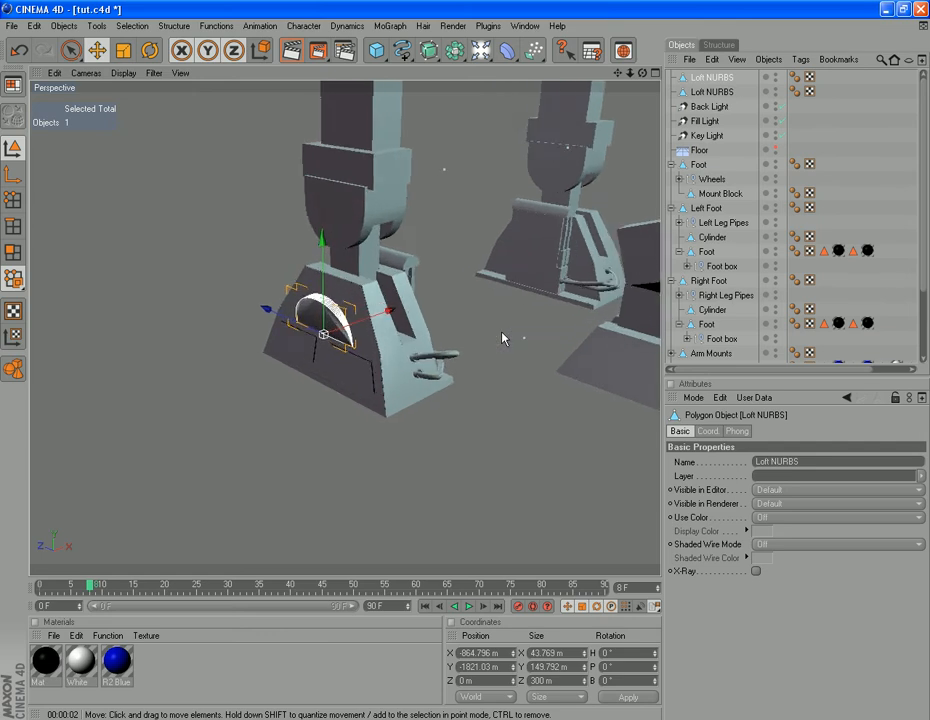
{"action": "scroll", "coordinate": [501, 349], "scroll_direction": "up", "scroll_amount": 5}
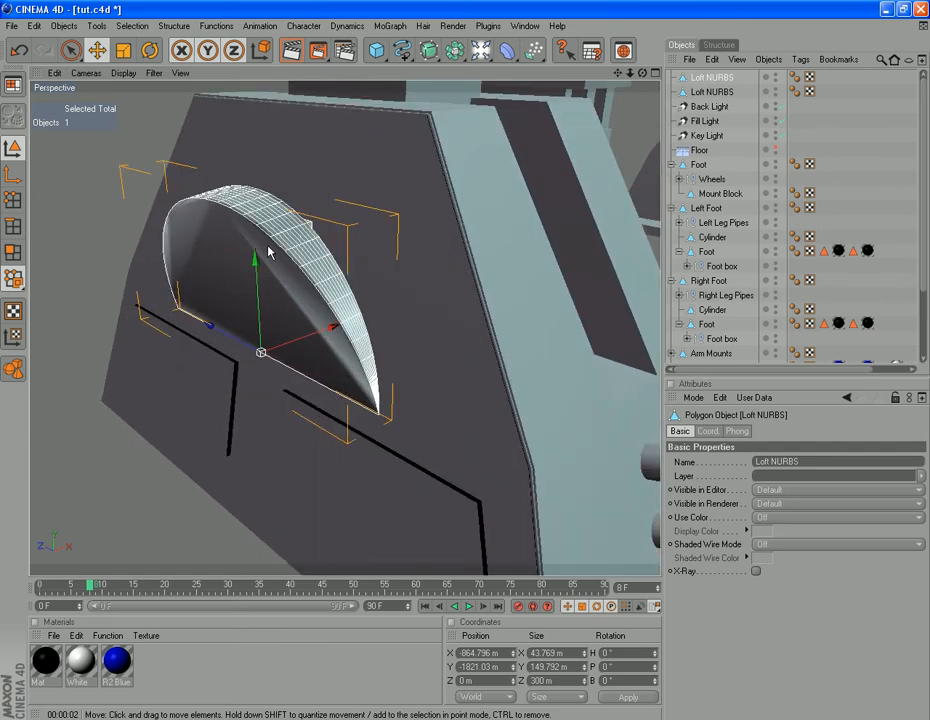
{"action": "left_click", "coordinate": [150, 50]}
{"action": "left_click_drag", "start_coordinate": [259, 390], "coordinate": [282, 274]}
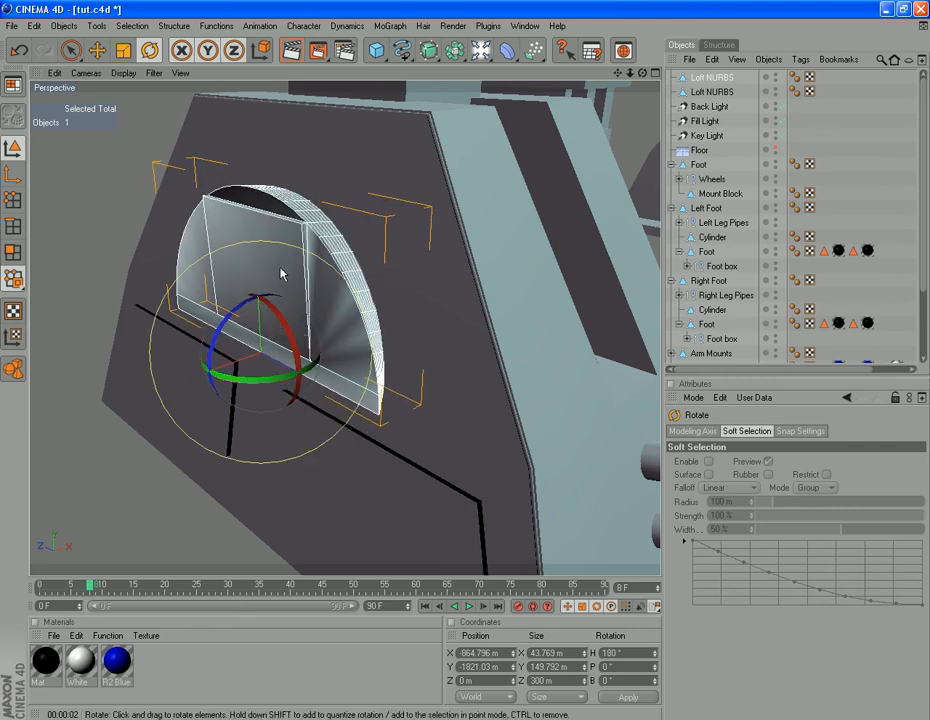
Examine the duplicate's fit against the negative-X foot's outer face from several angles and in a render of the view
{"action": "left_click_drag", "start_coordinate": [642, 72], "coordinate": [544, 181]}
{"action": "left_click_drag", "start_coordinate": [640, 72], "coordinate": [731, 235]}
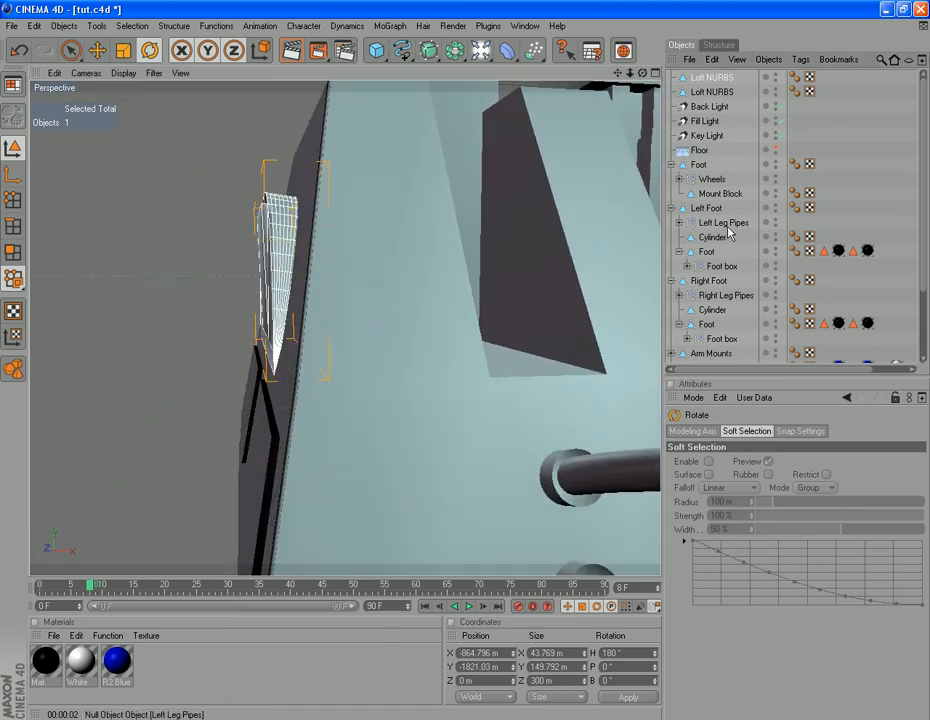
{"action": "left_click_drag", "start_coordinate": [642, 73], "coordinate": [498, 72]}
{"action": "left_click", "coordinate": [449, 27]}
{"action": "left_click", "coordinate": [473, 44]}
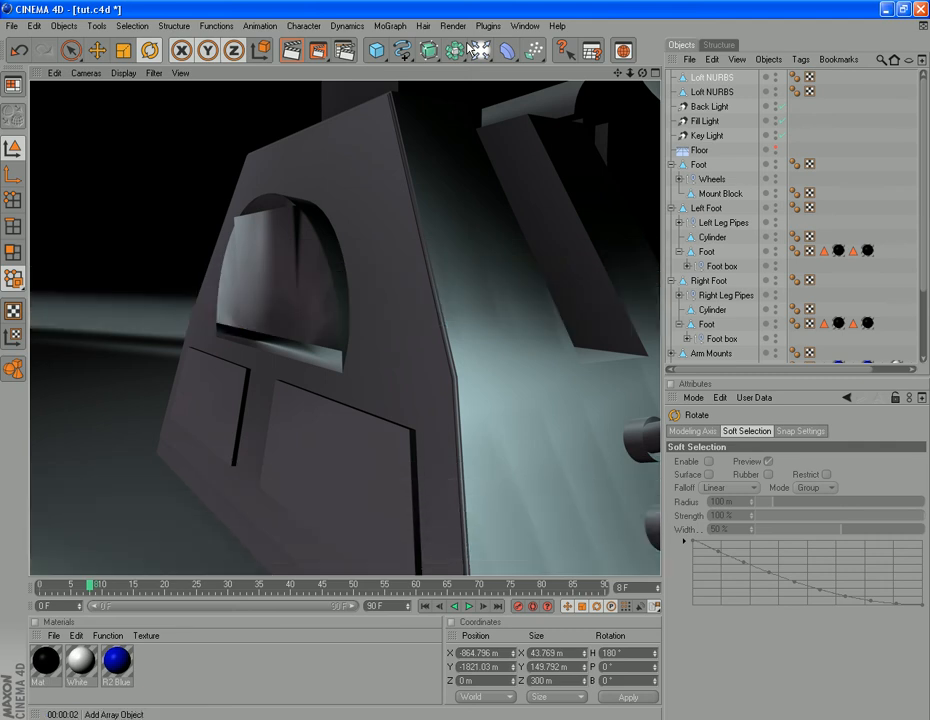
{"action": "left_click_drag", "start_coordinate": [642, 73], "coordinate": [812, 53]}
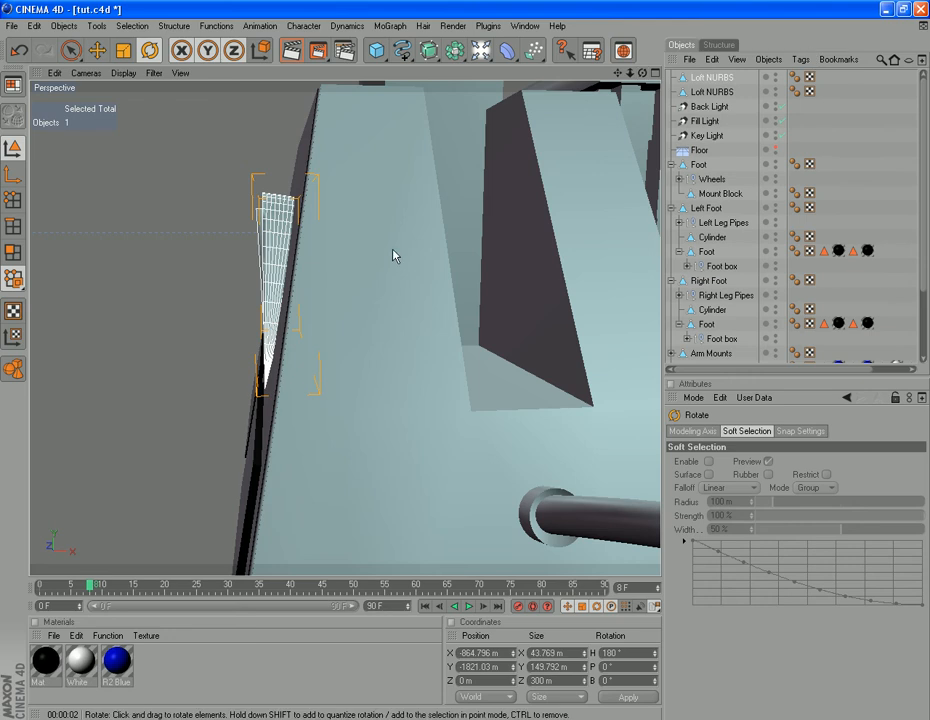
{"action": "scroll", "coordinate": [393, 241], "scroll_direction": "down", "scroll_amount": 5}
{"action": "scroll", "coordinate": [393, 245], "scroll_direction": "down", "scroll_amount": 2}
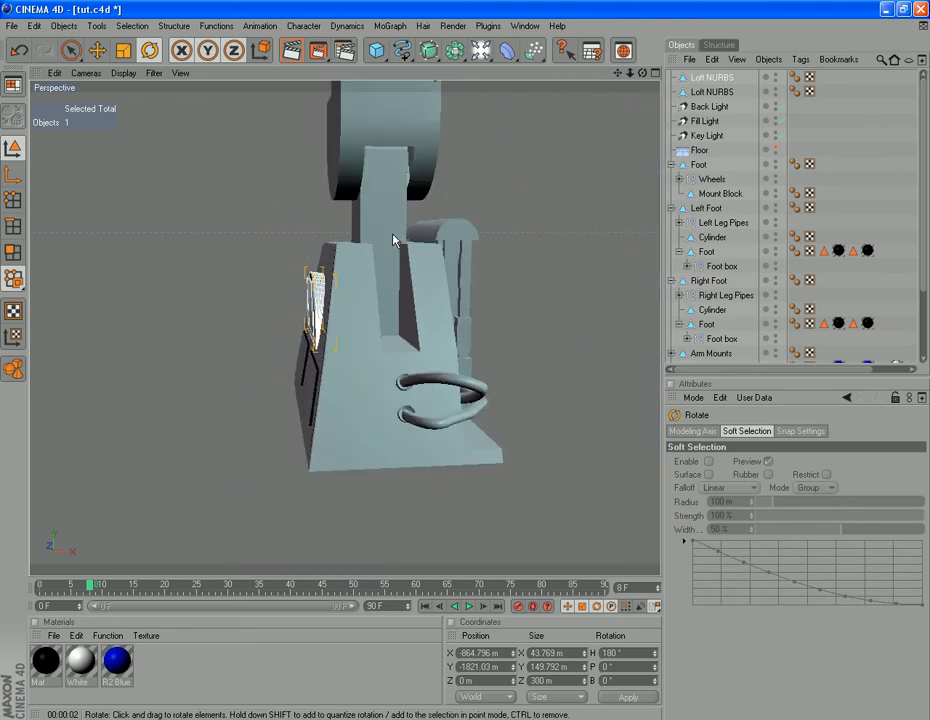
{"action": "scroll", "coordinate": [393, 241], "scroll_direction": "down", "scroll_amount": 1}
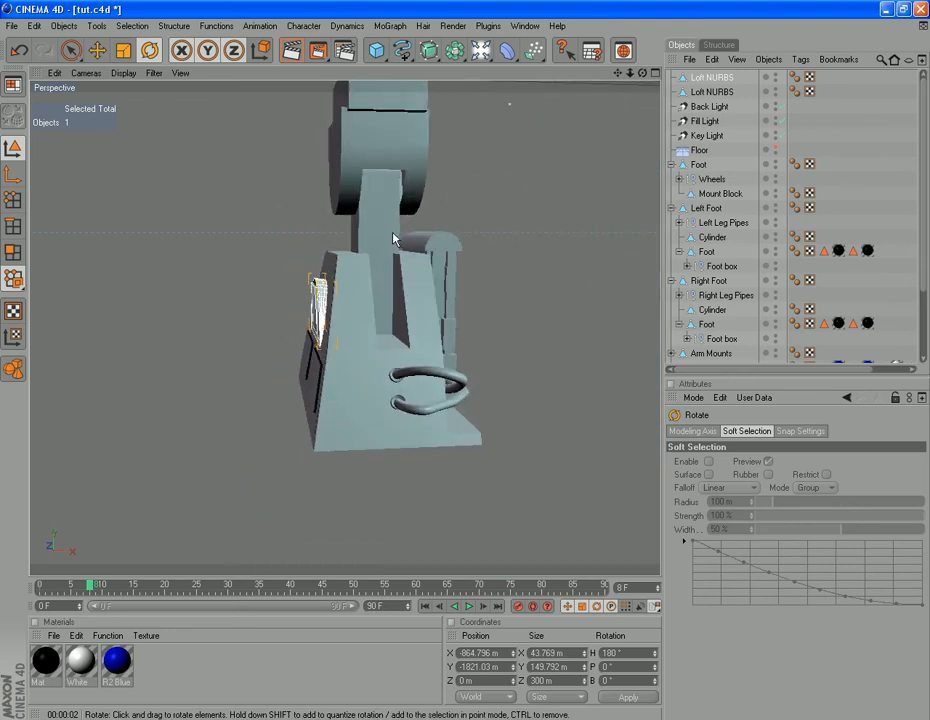
Duplicate both half-disc Loft NURBS panels in place as spare copies
{"action": "left_click_drag", "start_coordinate": [621, 77], "coordinate": [667, 38]}
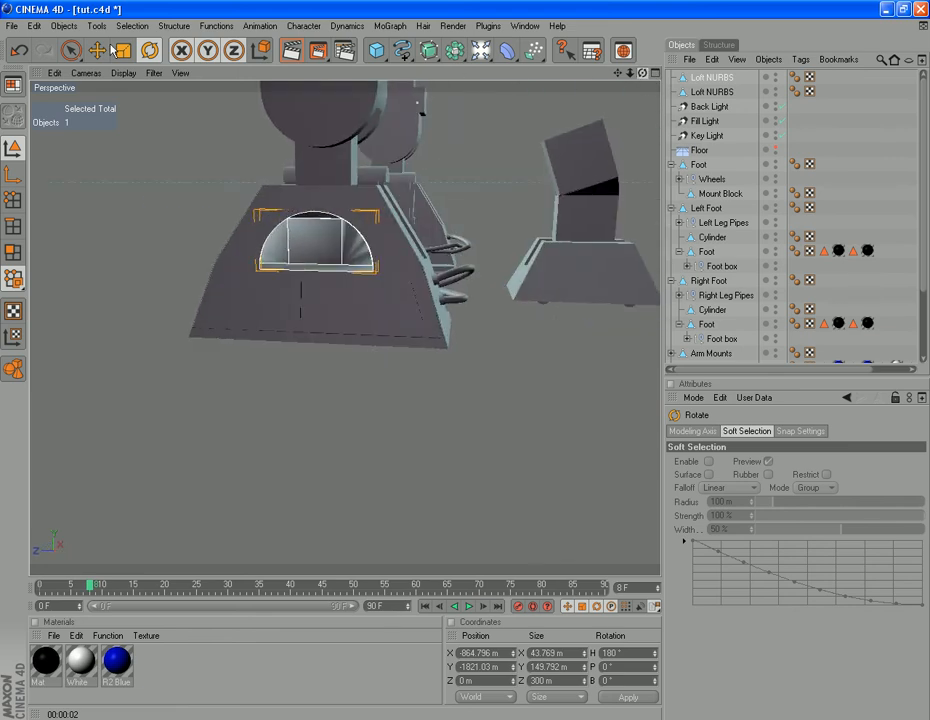
{"action": "left_click_drag", "start_coordinate": [619, 75], "coordinate": [476, 95]}
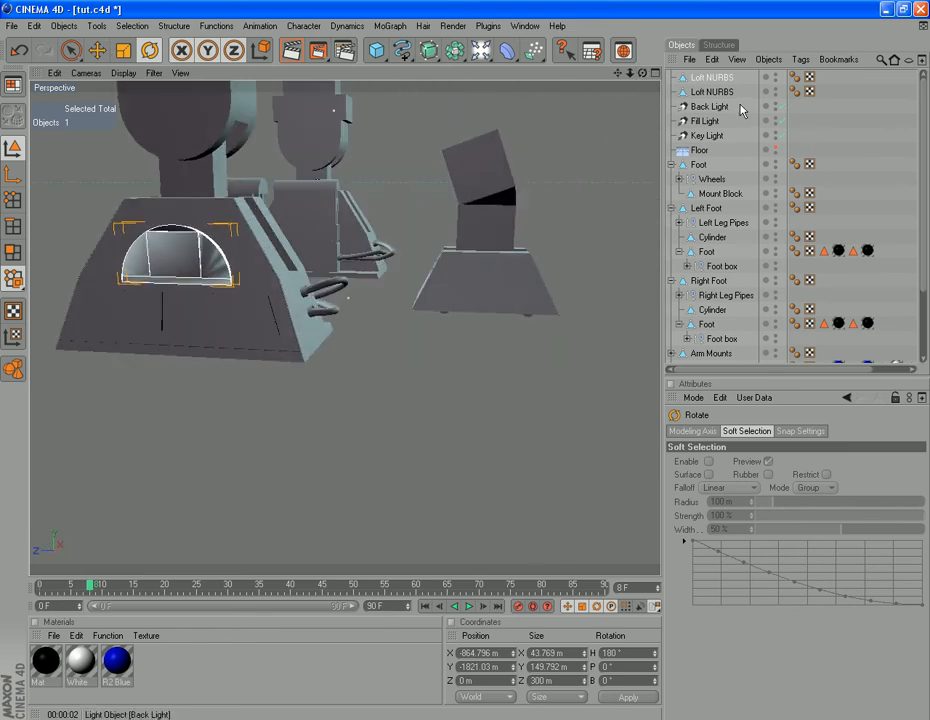
{"action": "left_click", "coordinate": [704, 79]}
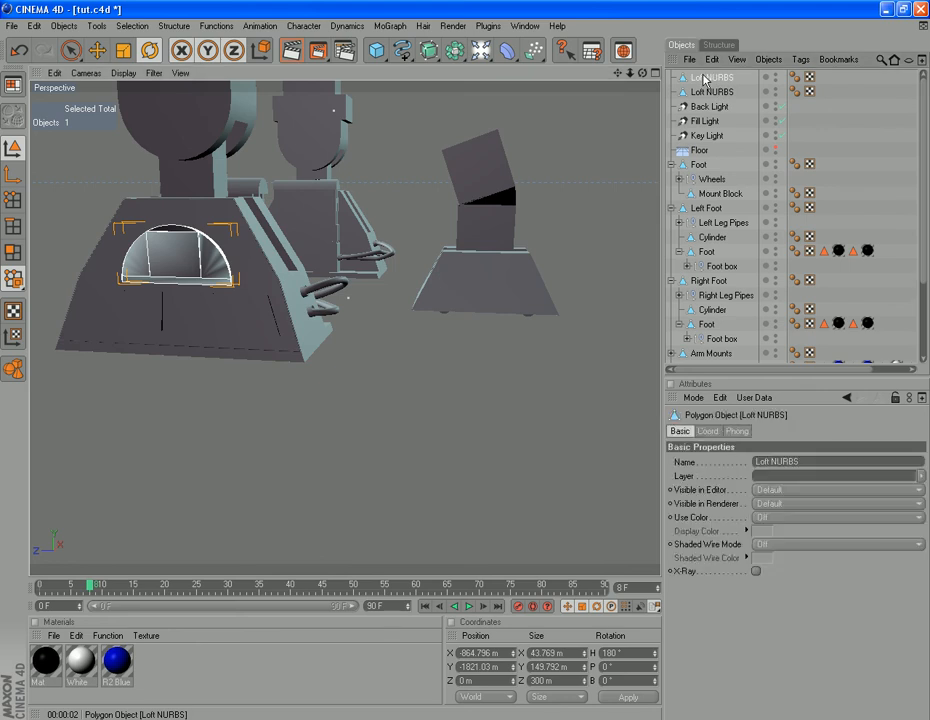
{"action": "key", "text": "ctrl+v"}
{"action": "left_click", "coordinate": [704, 93]}
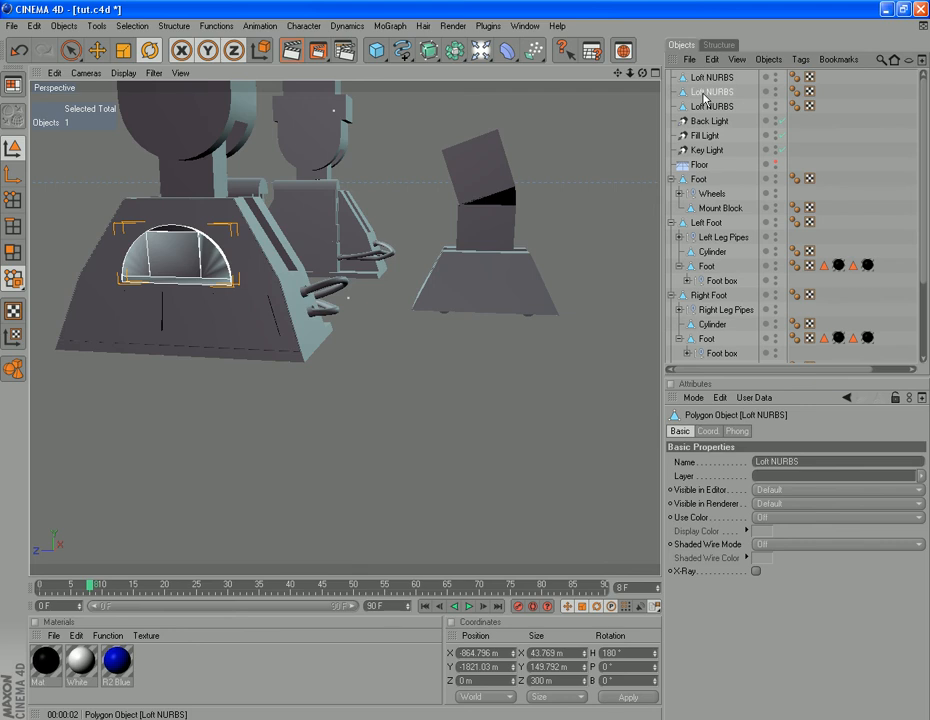
{"action": "left_click", "coordinate": [705, 107]}
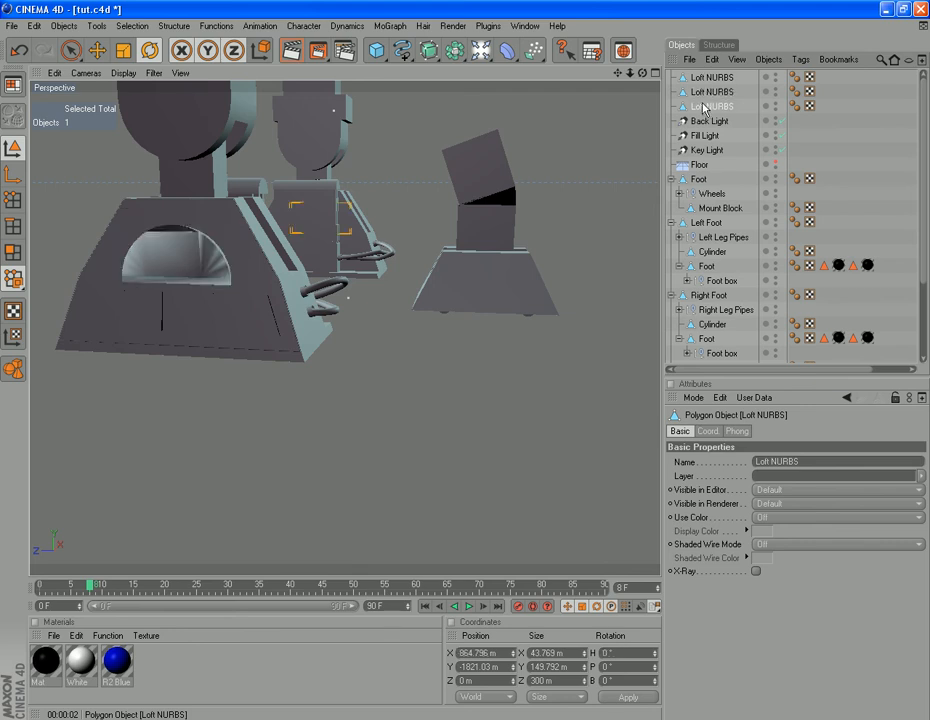
{"action": "key", "text": "ctrl+v"}
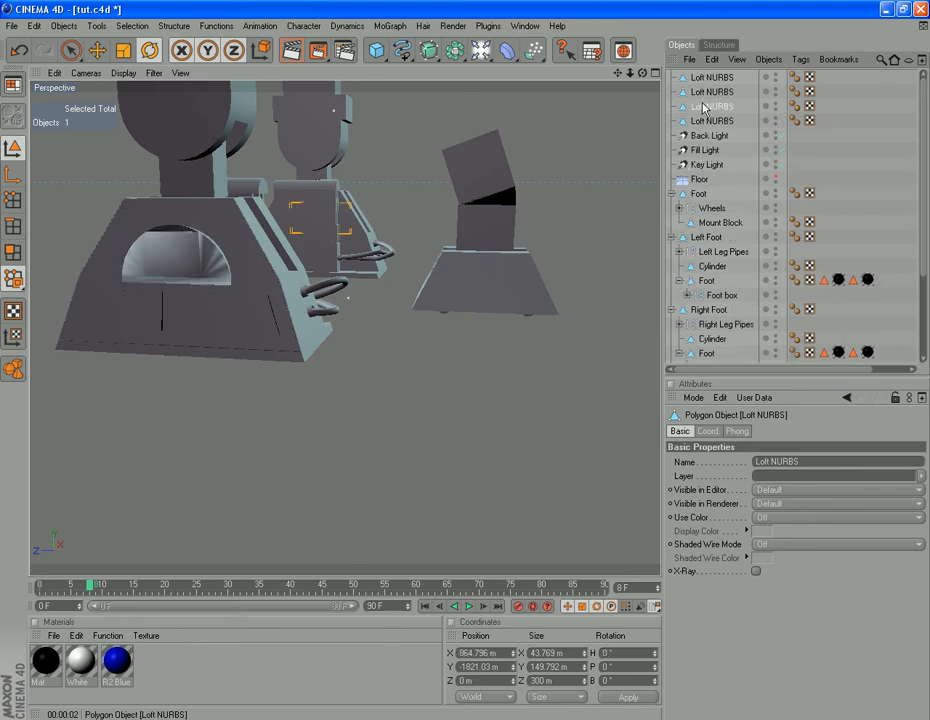
Nest one negative-X half-disc under Right Foot and one positive-X half-disc under Left Foot, then collapse the Left Foot group
{"action": "left_click", "coordinate": [704, 107]}
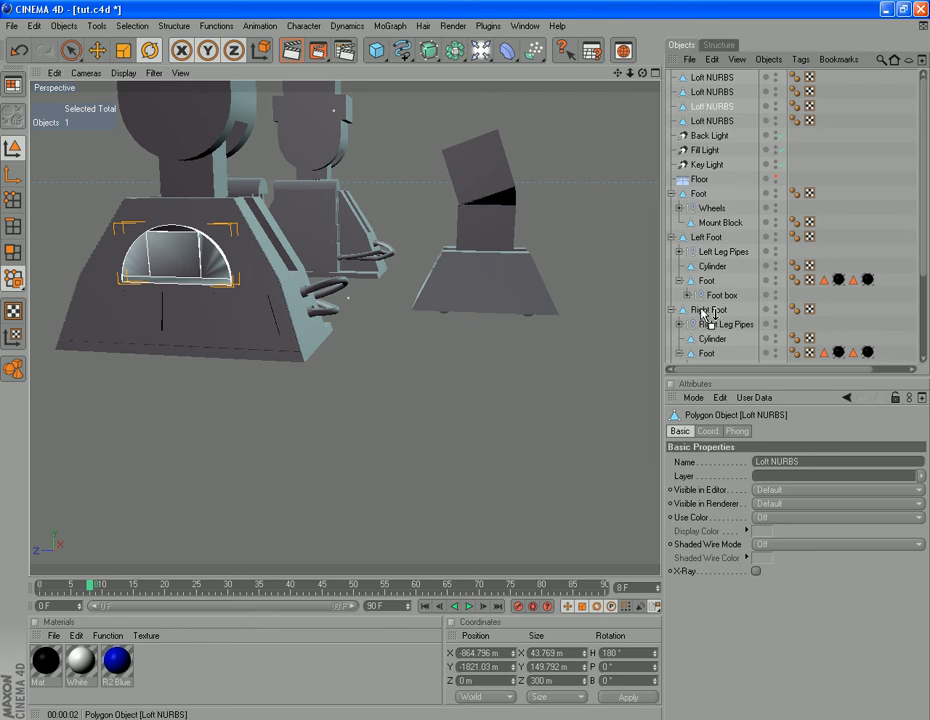
{"action": "left_click_drag", "start_coordinate": [705, 313], "coordinate": [705, 310]}
{"action": "left_click", "coordinate": [699, 107]}
{"action": "left_click_drag", "start_coordinate": [702, 107], "coordinate": [703, 224]}
{"action": "left_click", "coordinate": [670, 208]}
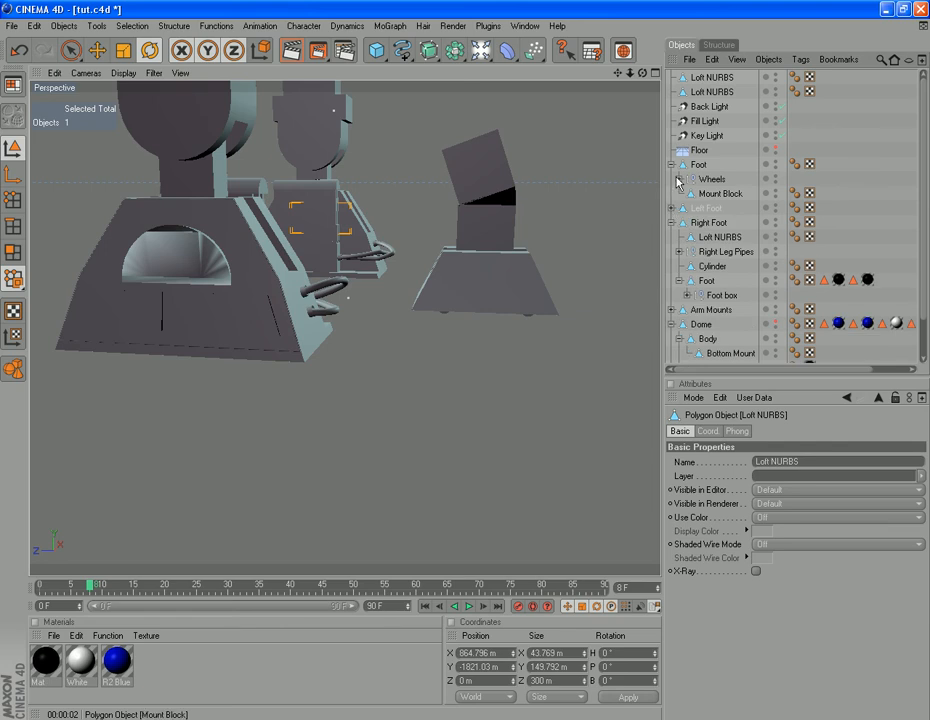
Move the spare negative-X half-disc along Z to about -746 m, away from the right foot
{"action": "left_click", "coordinate": [711, 92]}
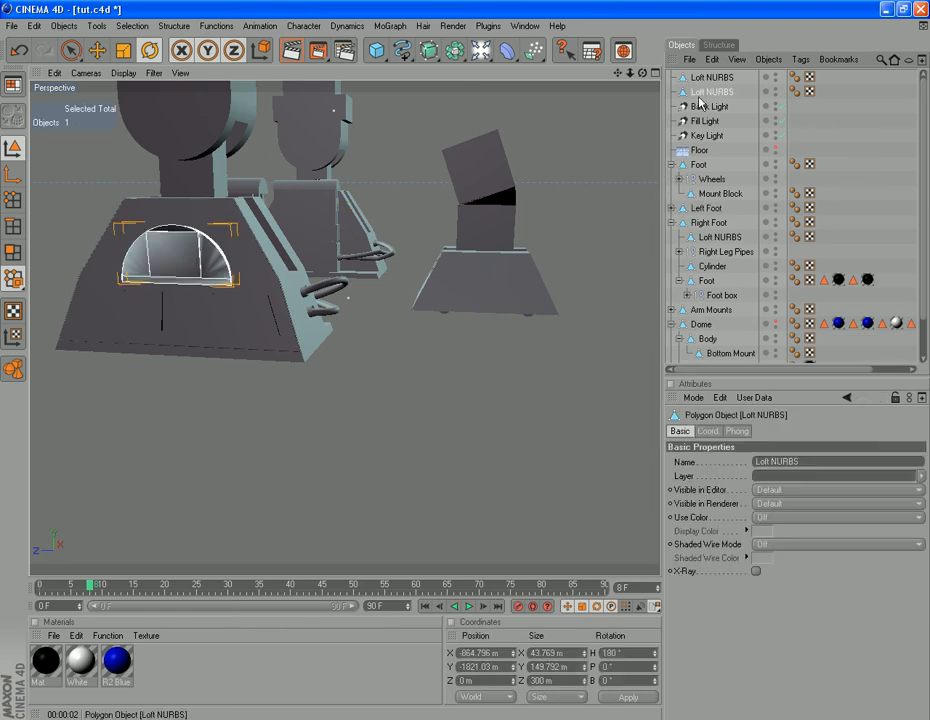
{"action": "left_click", "coordinate": [711, 78]}
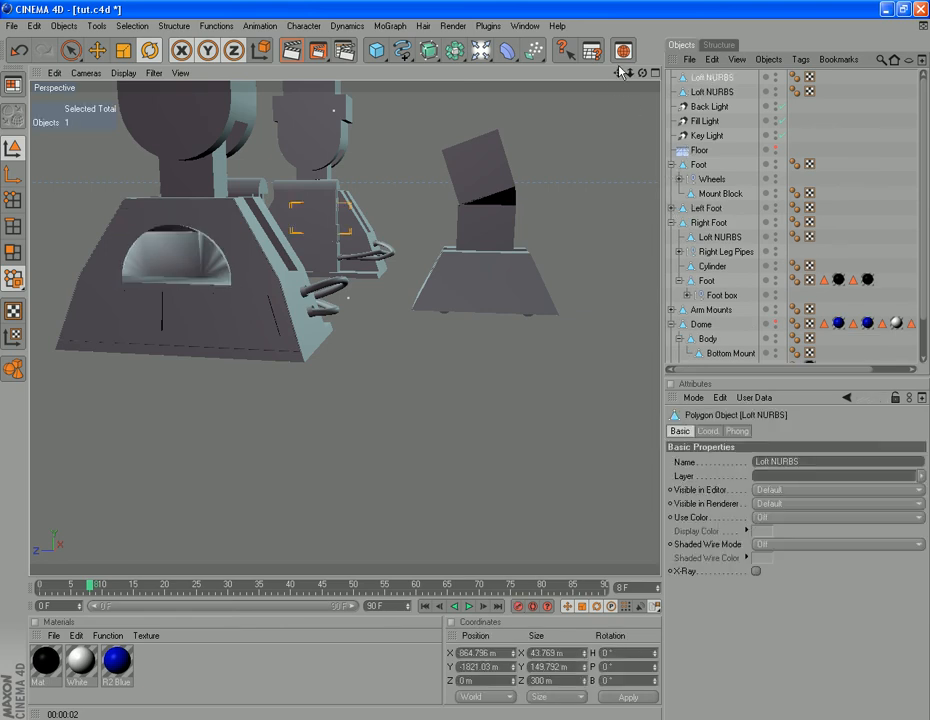
{"action": "mouse_move", "coordinate": [620, 75]}
{"action": "left_mouse_down"}
{"action": "mouse_move", "coordinate": [575, 95]}
{"action": "mouse_move", "coordinate": [612, 69]}
{"action": "left_mouse_up"}
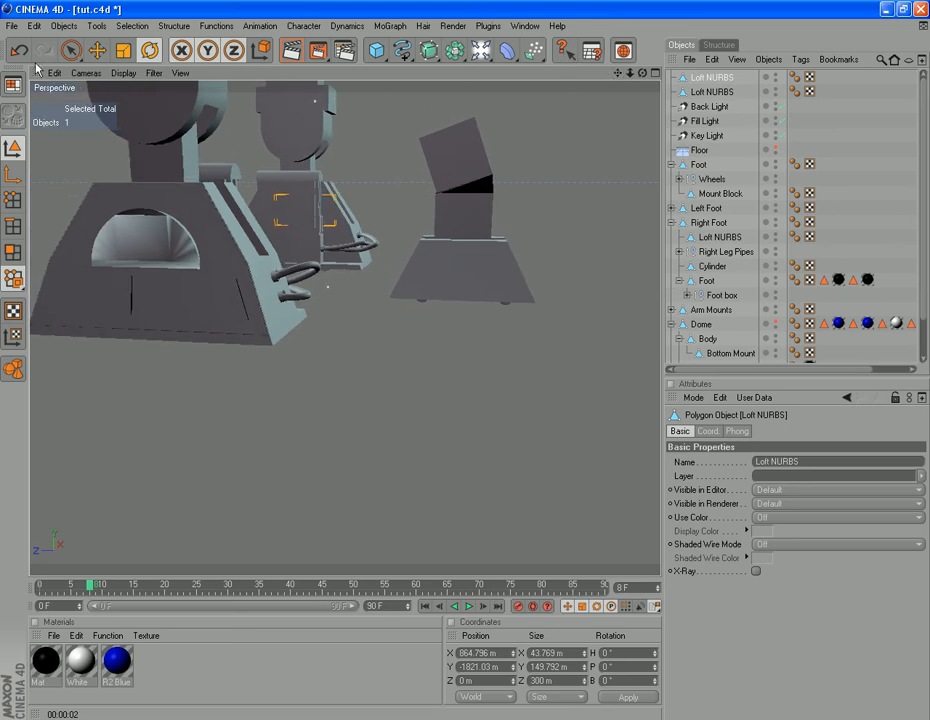
{"action": "left_click", "coordinate": [96, 51]}
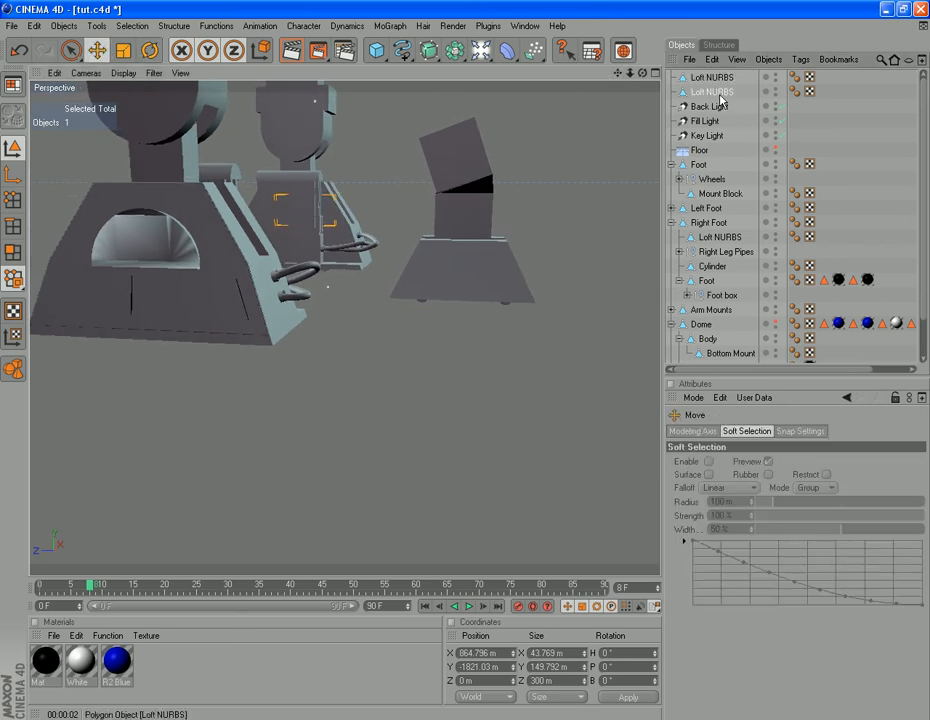
{"action": "left_click", "coordinate": [143, 262]}
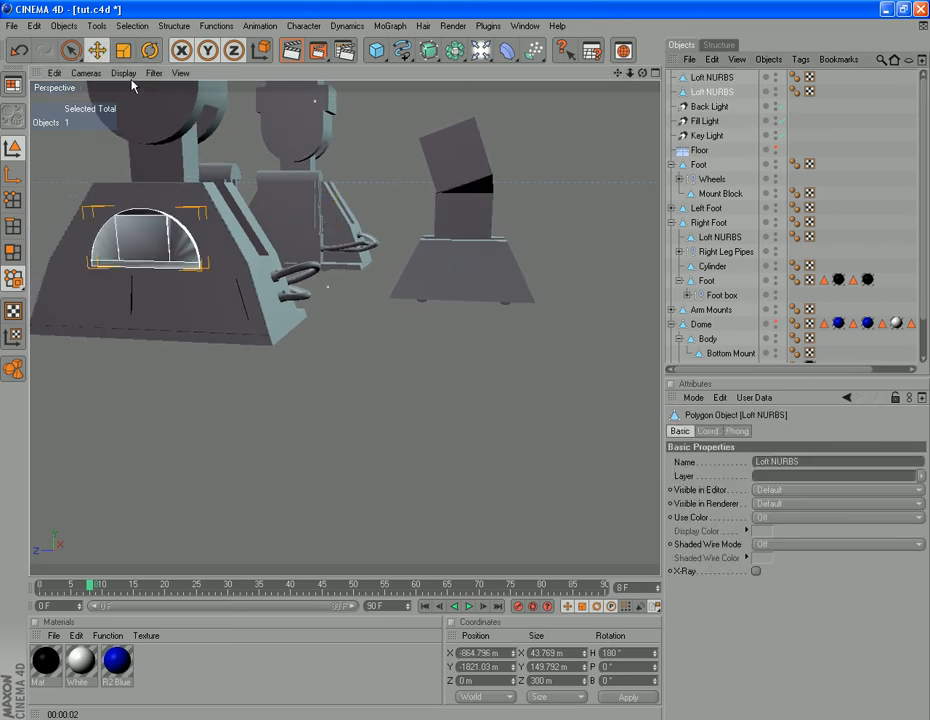
{"action": "key", "text": "space"}
{"action": "left_click_drag", "start_coordinate": [245, 272], "coordinate": [543, 283]}
{"action": "left_click_drag", "start_coordinate": [644, 77], "coordinate": [858, 67]}
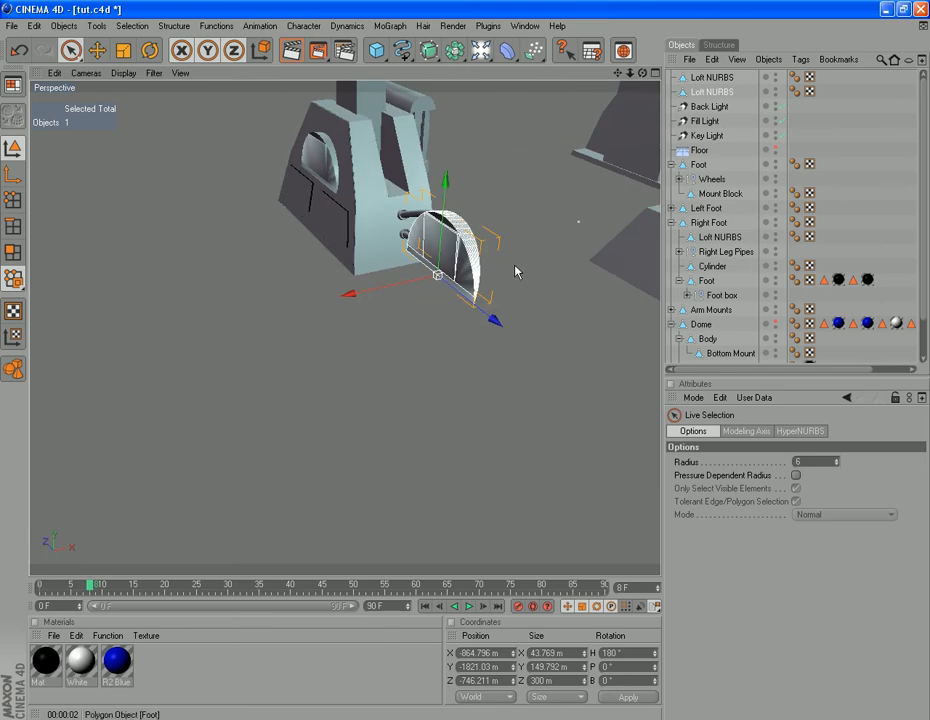
Move the spare half-disc along X to about -250 m, beside the centre foot
{"action": "left_click_drag", "start_coordinate": [395, 284], "coordinate": [664, 228]}
{"action": "left_click_drag", "start_coordinate": [618, 78], "coordinate": [390, 110]}
{"action": "left_click_drag", "start_coordinate": [617, 73], "coordinate": [572, 33]}
{"action": "left_click_drag", "start_coordinate": [646, 73], "coordinate": [386, 212]}
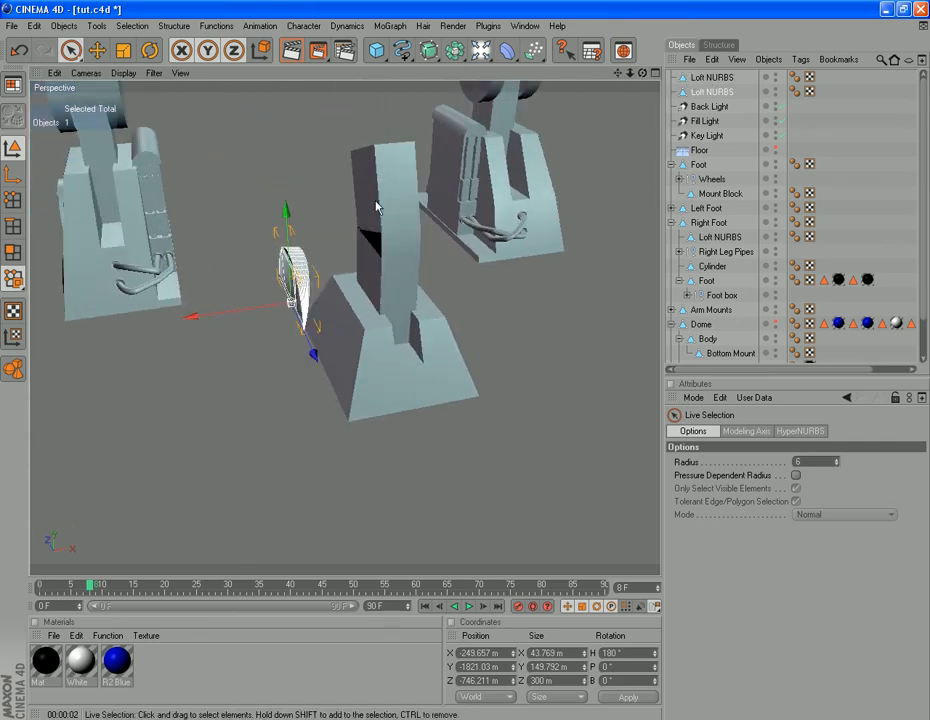
Lower the half-disc to about -2002 m in Y and bring it against the centre foot's negative-X face at about -175 m in X
{"action": "left_click_drag", "start_coordinate": [296, 212], "coordinate": [228, 318]}
{"action": "left_click_drag", "start_coordinate": [200, 373], "coordinate": [230, 376]}
{"action": "left_click_drag", "start_coordinate": [642, 73], "coordinate": [756, 167]}
{"action": "scroll", "coordinate": [338, 428], "scroll_direction": "up", "scroll_amount": 5}
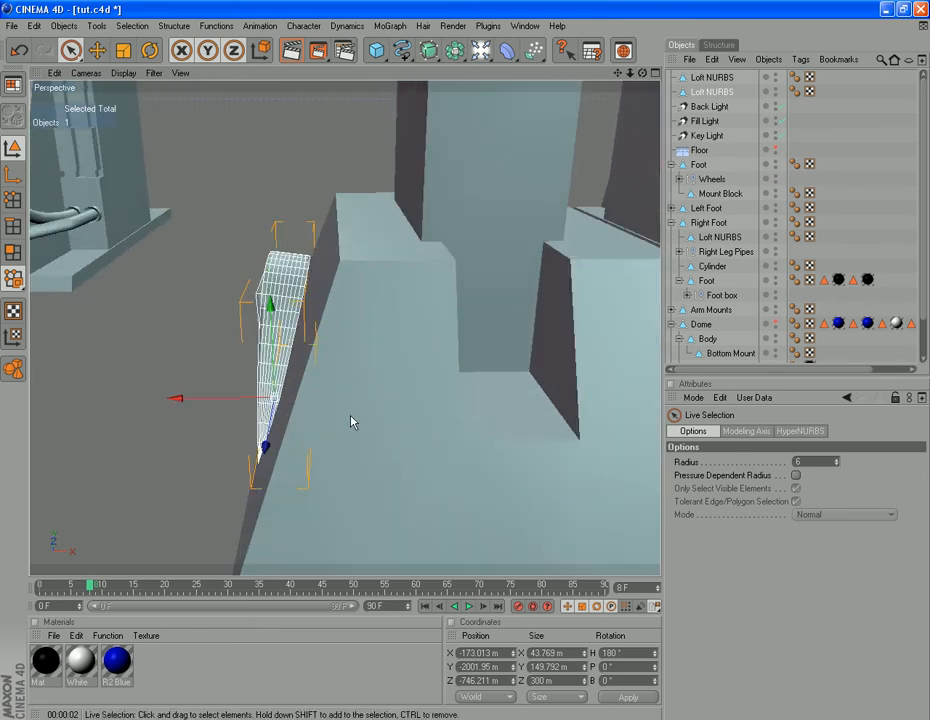
{"action": "left_click_drag", "start_coordinate": [220, 400], "coordinate": [220, 405]}
{"action": "left_click_drag", "start_coordinate": [642, 74], "coordinate": [633, 150]}
Tilt the half-disc to a bank of 356.55° along the centre foot's sloped face and check the fit with a view render
{"action": "left_click", "coordinate": [149, 50]}
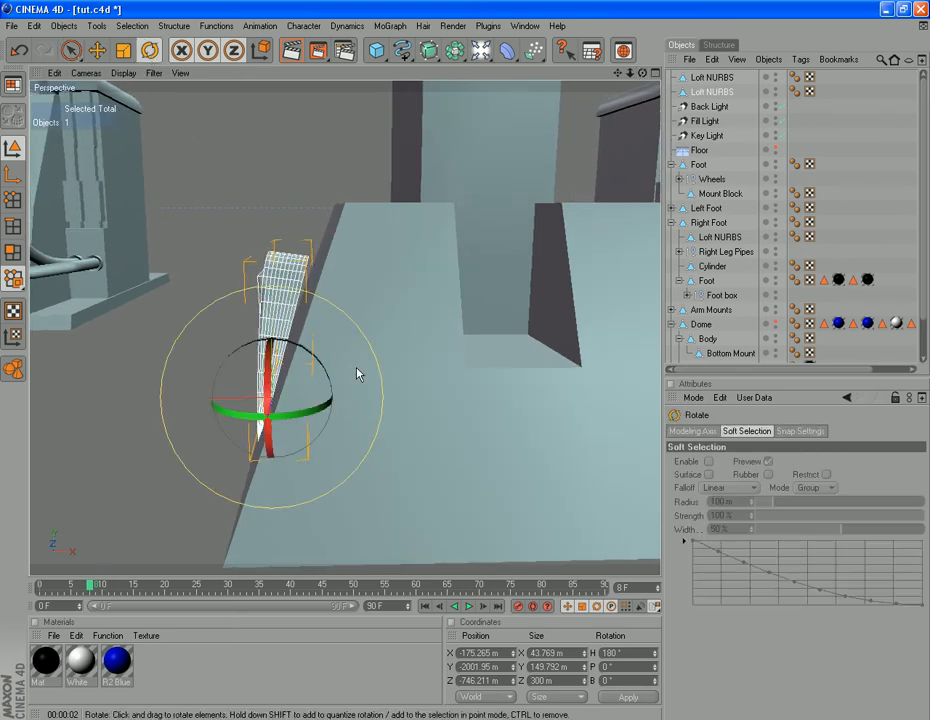
{"action": "left_click_drag", "start_coordinate": [310, 352], "coordinate": [312, 352]}
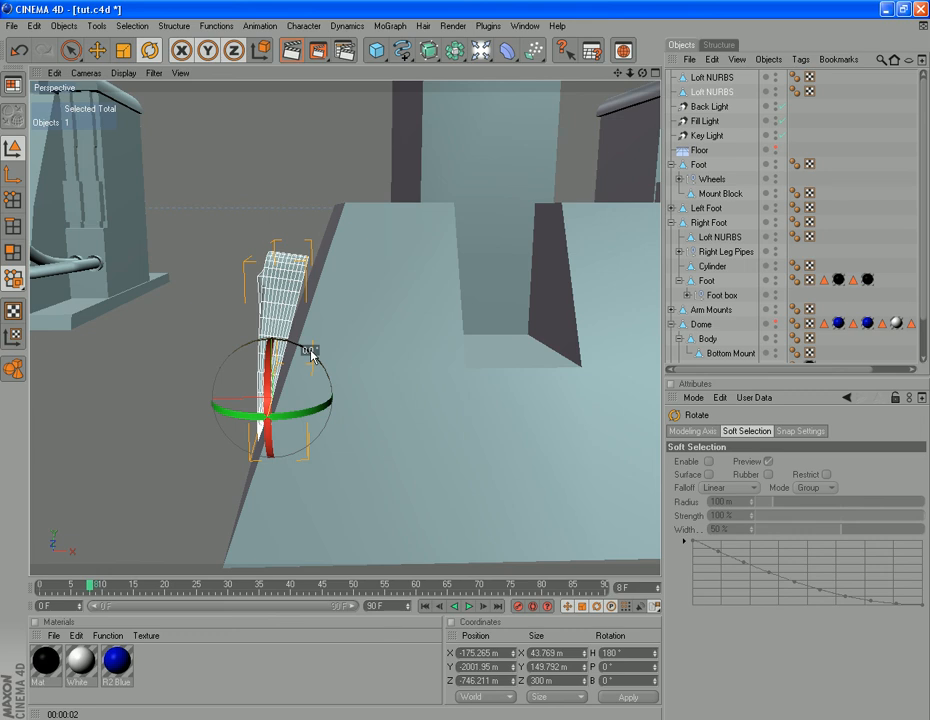
{"action": "left_click_drag", "start_coordinate": [312, 353], "coordinate": [315, 353]}
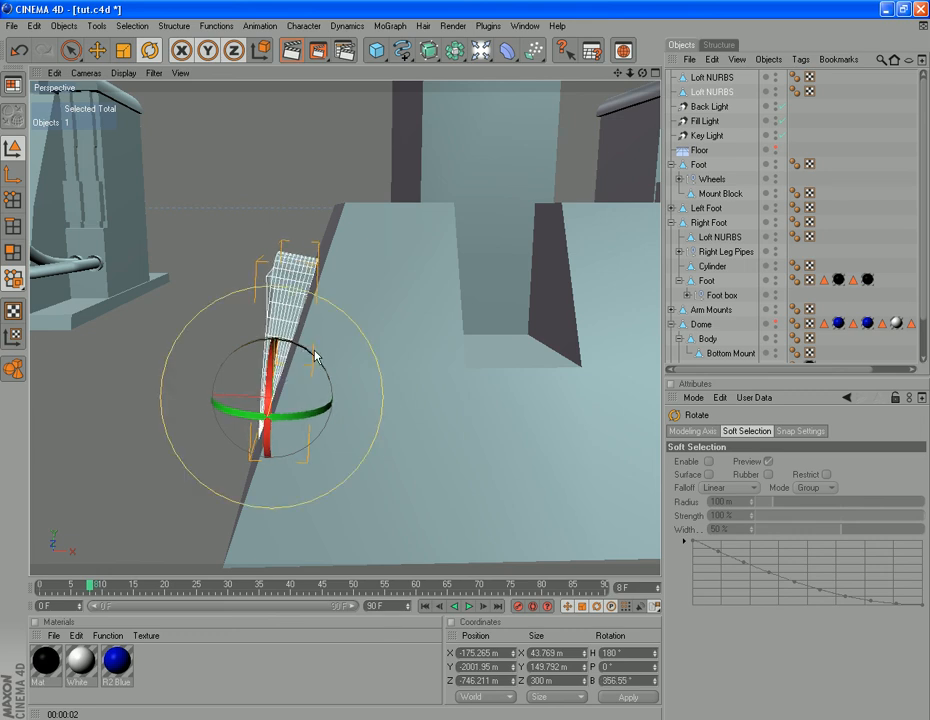
{"action": "left_click_drag", "start_coordinate": [642, 73], "coordinate": [623, 110]}
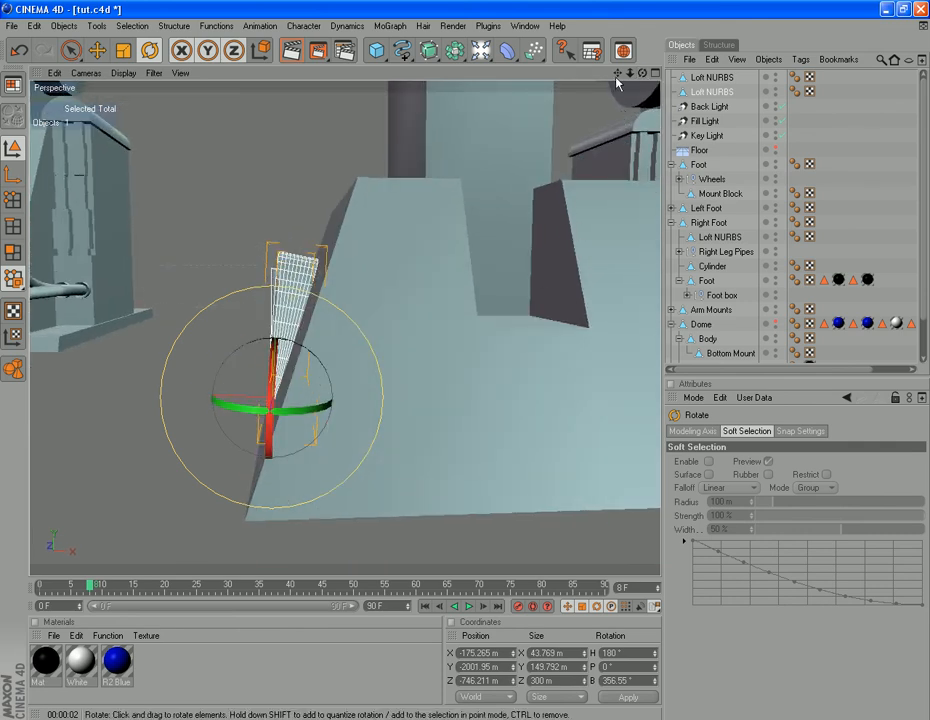
{"action": "left_click", "coordinate": [453, 25]}
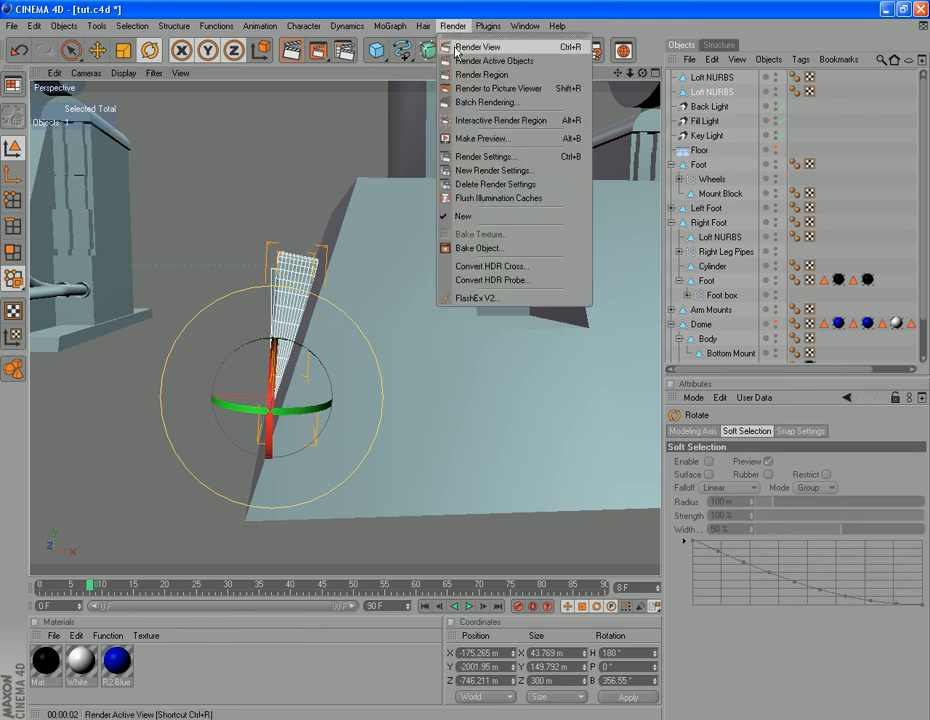
{"action": "left_click", "coordinate": [458, 46]}
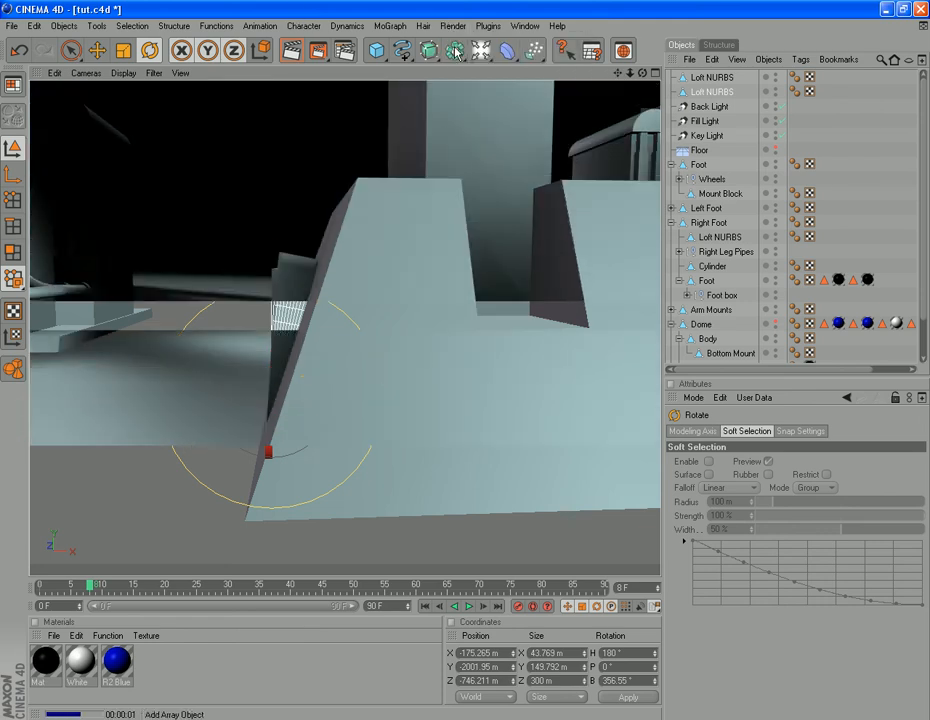
Move the half-disc along Z to about -814 m so it sits centred on the centre foot's side face
{"action": "left_click_drag", "start_coordinate": [643, 74], "coordinate": [130, 110]}
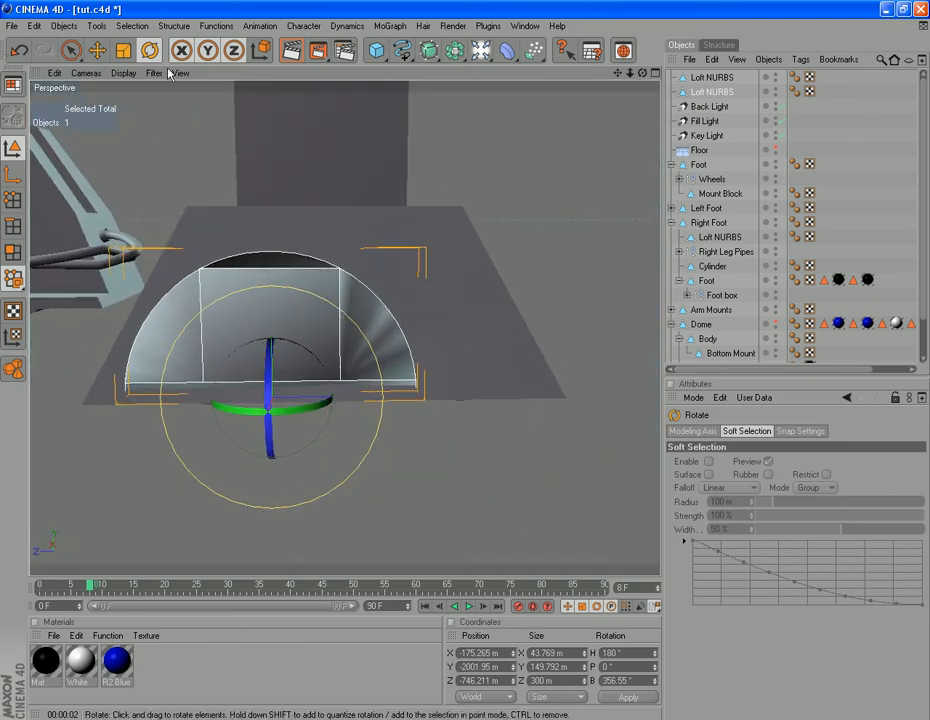
{"action": "left_click", "coordinate": [123, 50]}
{"action": "left_click", "coordinate": [97, 50]}
{"action": "left_click_drag", "start_coordinate": [335, 413], "coordinate": [401, 405]}
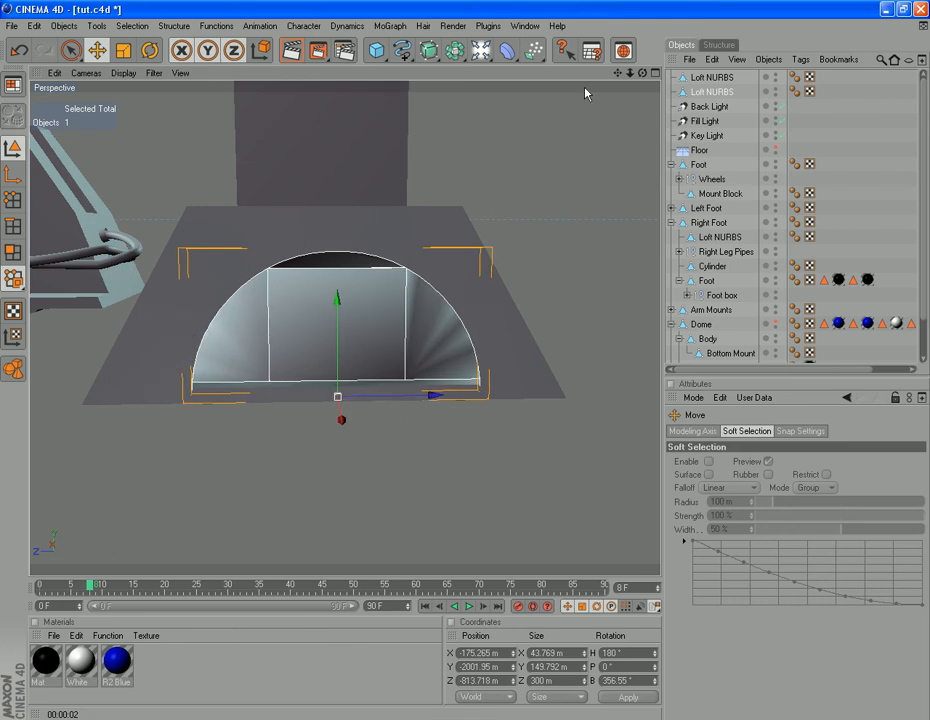
{"action": "left_click_drag", "start_coordinate": [641, 76], "coordinate": [372, 248]}
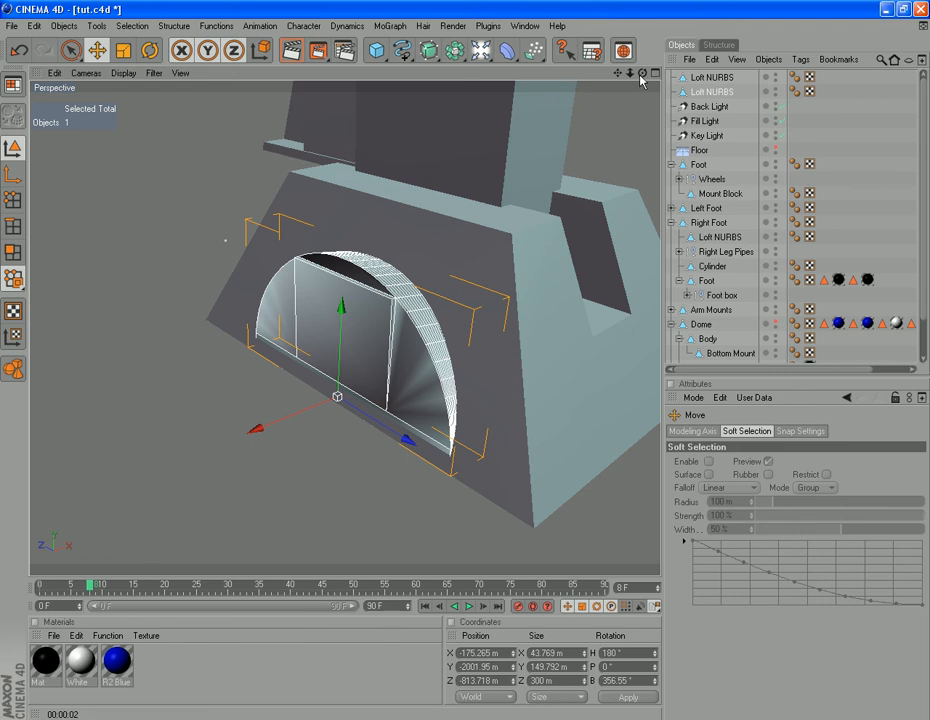
{"action": "left_click_drag", "start_coordinate": [643, 76], "coordinate": [712, 92]}
{"action": "left_click_drag", "start_coordinate": [642, 73], "coordinate": [785, 50]}
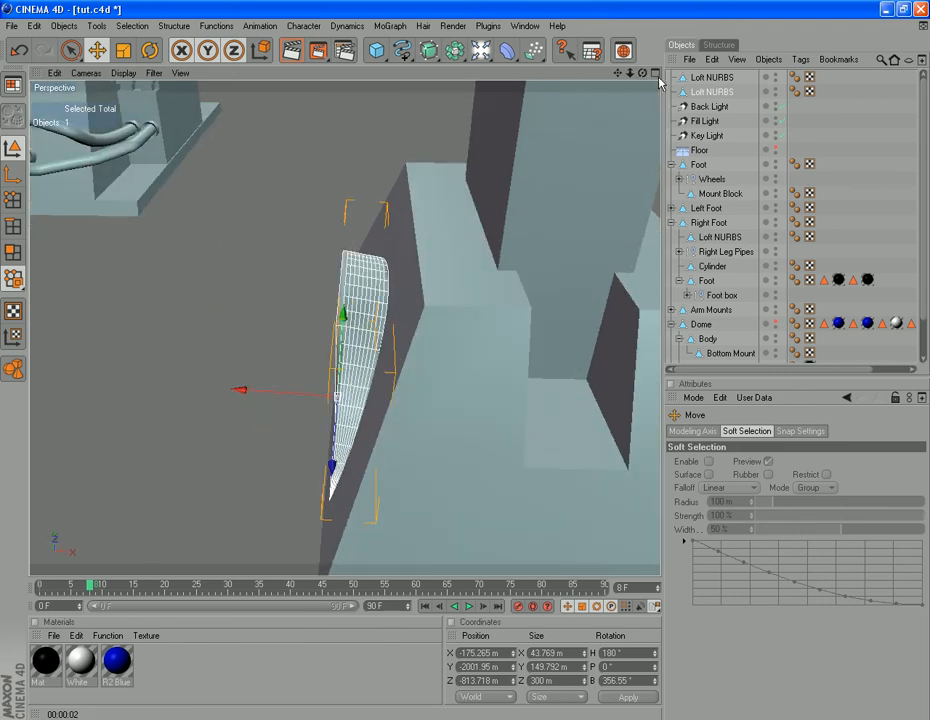
Delete the unused spare Loft NURBS copy and duplicate the fitted centre-foot half-disc in place
{"action": "left_click", "coordinate": [656, 74]}
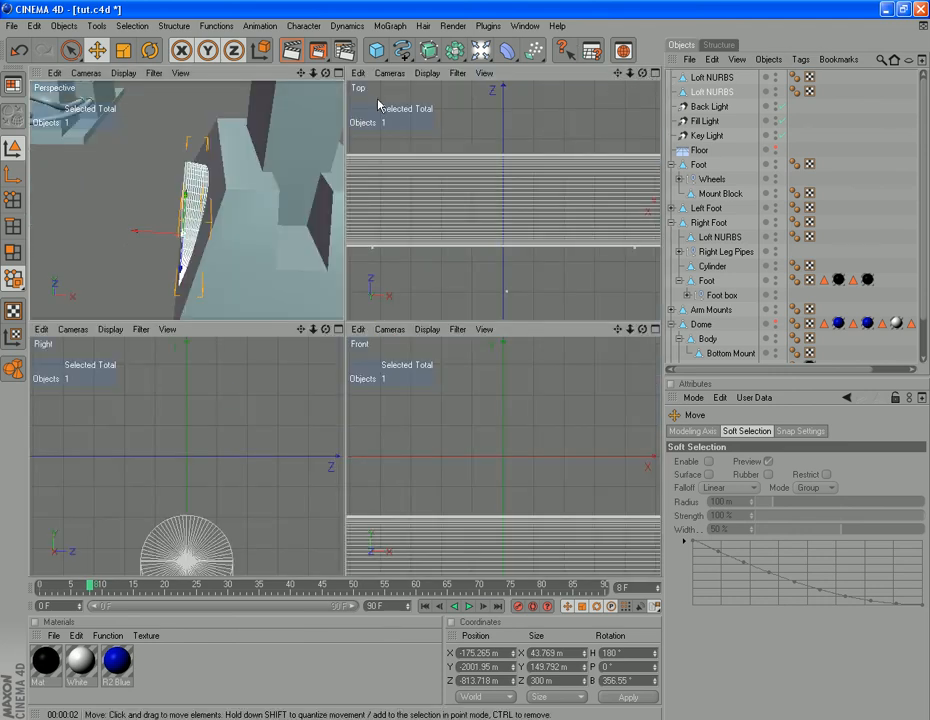
{"action": "left_click", "coordinate": [339, 74]}
{"action": "scroll", "coordinate": [492, 264], "scroll_direction": "down", "scroll_amount": 3}
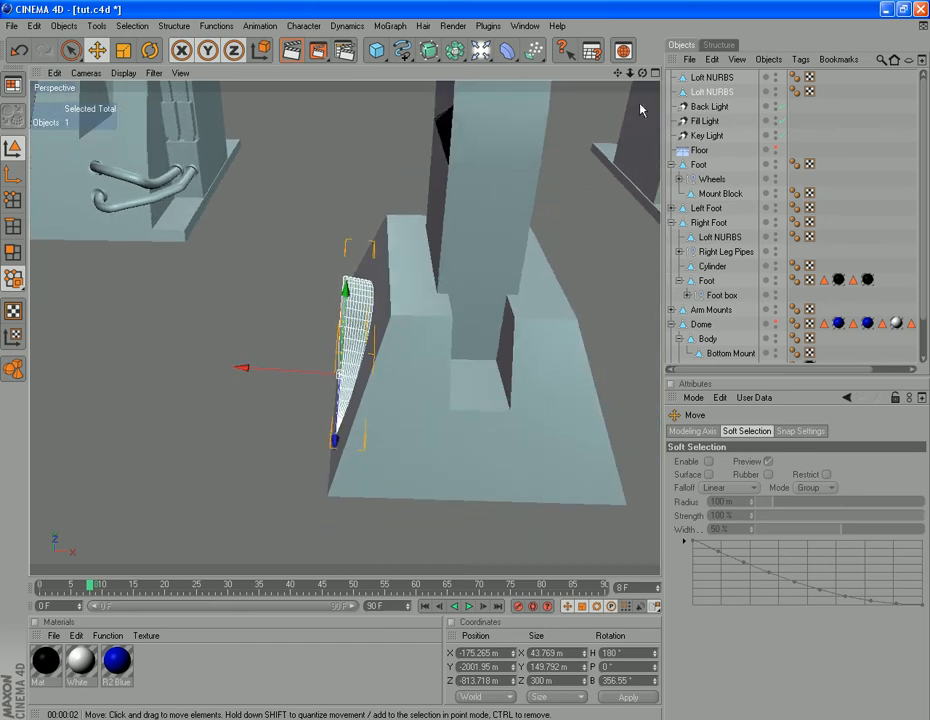
{"action": "left_click_drag", "start_coordinate": [621, 73], "coordinate": [510, 145]}
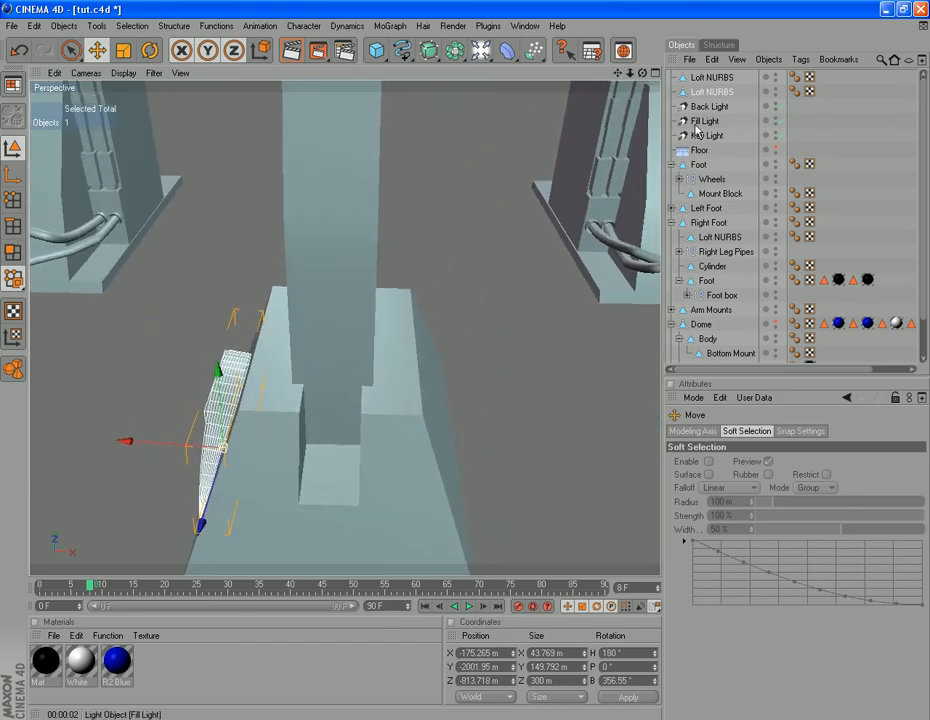
{"action": "left_click", "coordinate": [718, 80]}
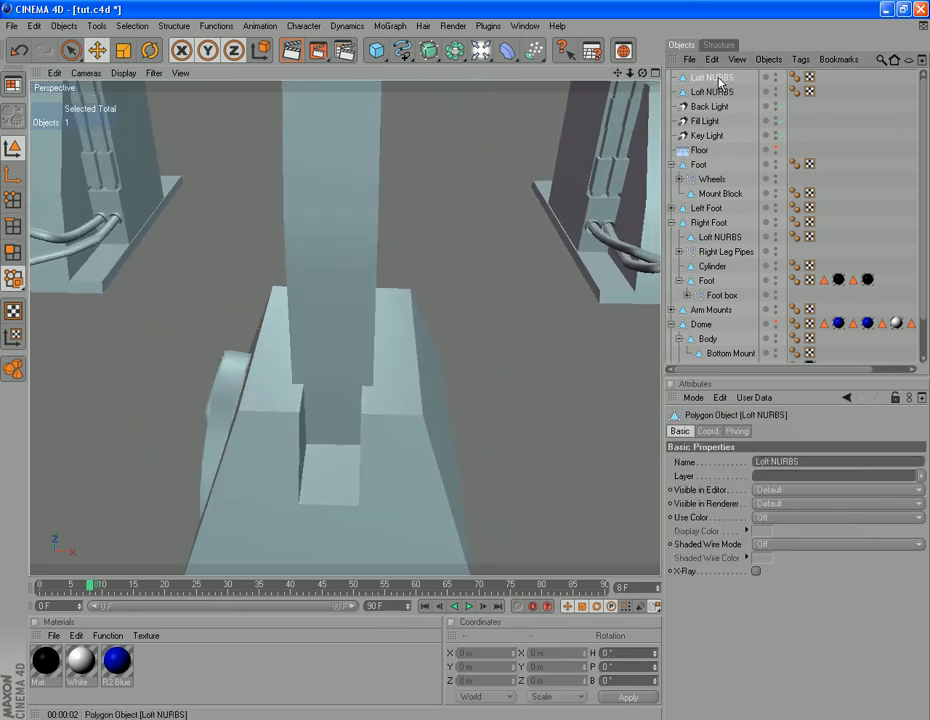
{"action": "key", "text": "Delete"}
{"action": "left_click", "coordinate": [715, 82]}
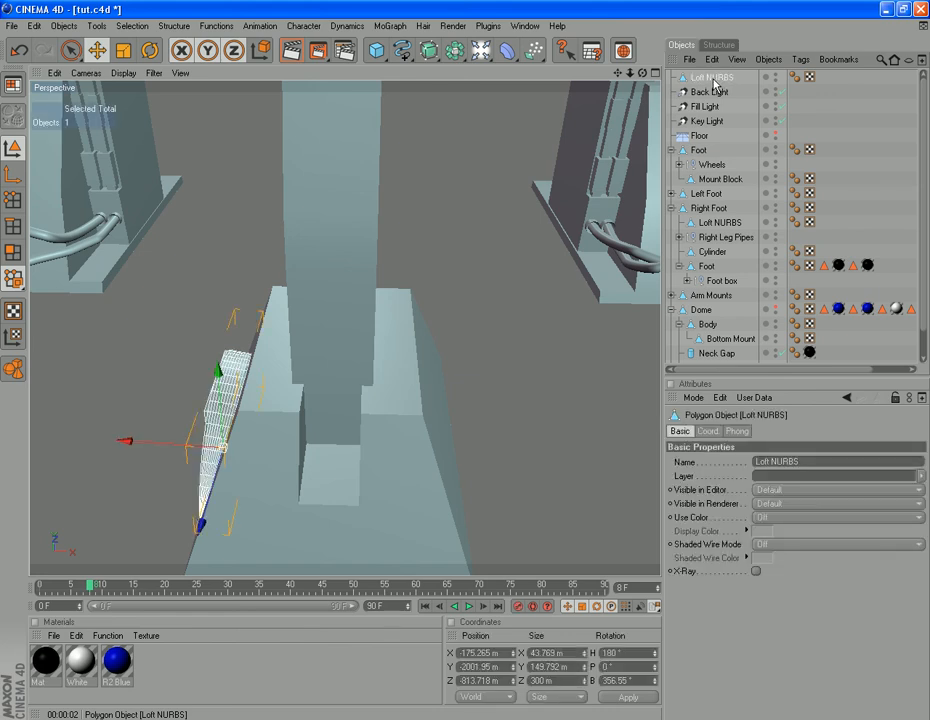
{"action": "key", "text": "ctrl+v"}
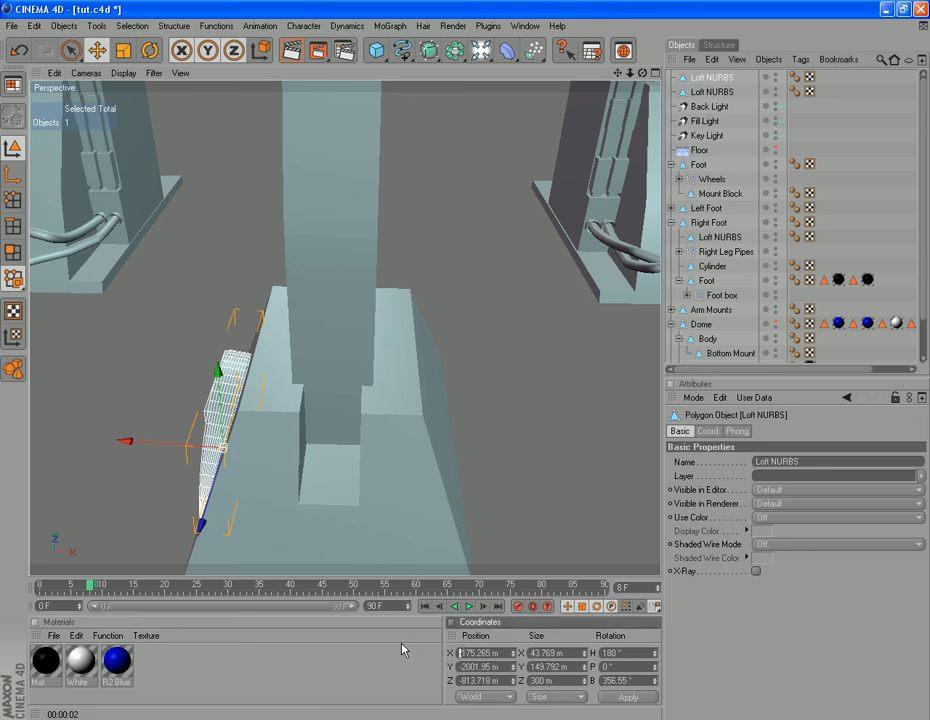
Mirror the duplicate to X position 175.265 m and turn its heading to 360° so it faces outward from the centre foot
{"action": "key", "text": "BackSpace"}
{"action": "left_click", "coordinate": [609, 698]}
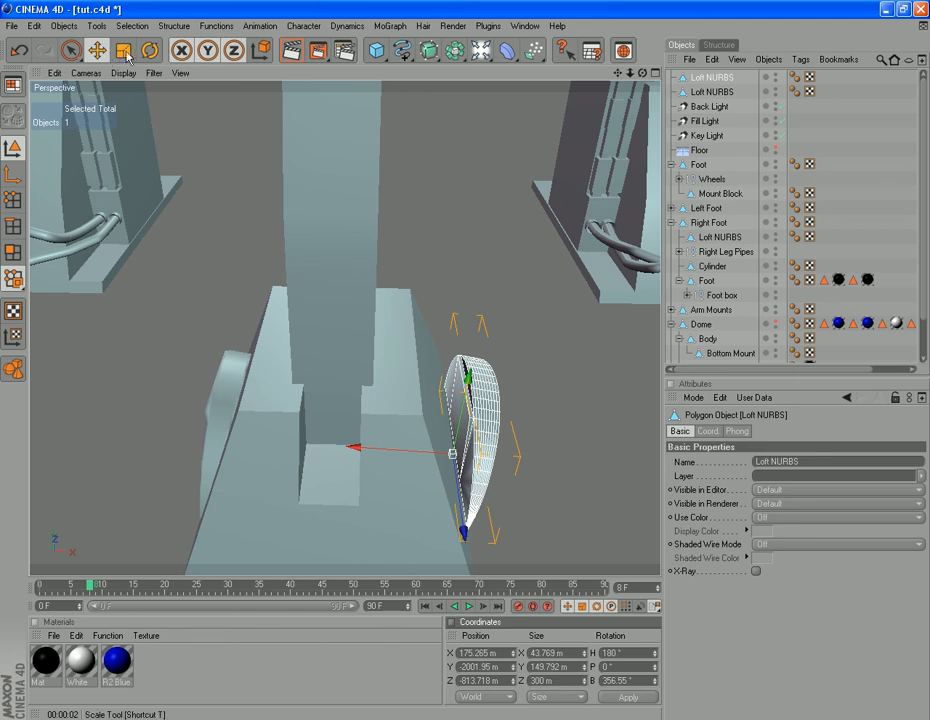
{"action": "left_click", "coordinate": [150, 52]}
{"action": "left_click_drag", "start_coordinate": [462, 470], "coordinate": [470, 385]}
Tilt the mirrored half-disc to a bank of 358.45° toward the centre foot's sloped positive-X face
{"action": "left_click_drag", "start_coordinate": [645, 77], "coordinate": [646, 293]}
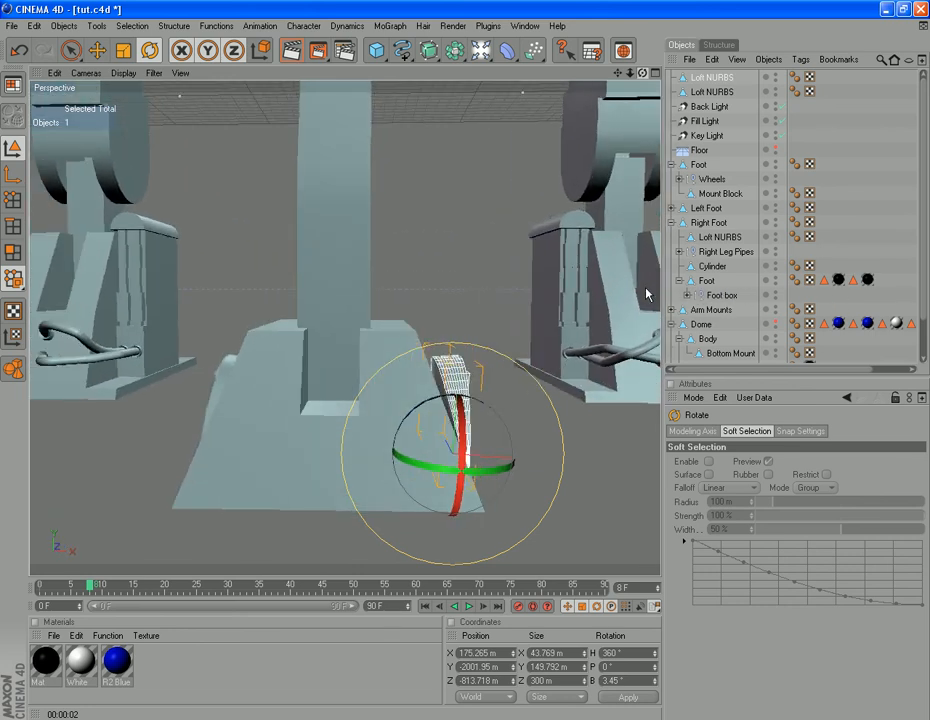
{"action": "left_click_drag", "start_coordinate": [414, 416], "coordinate": [411, 413]}
{"action": "left_click_drag", "start_coordinate": [617, 76], "coordinate": [605, 172]}
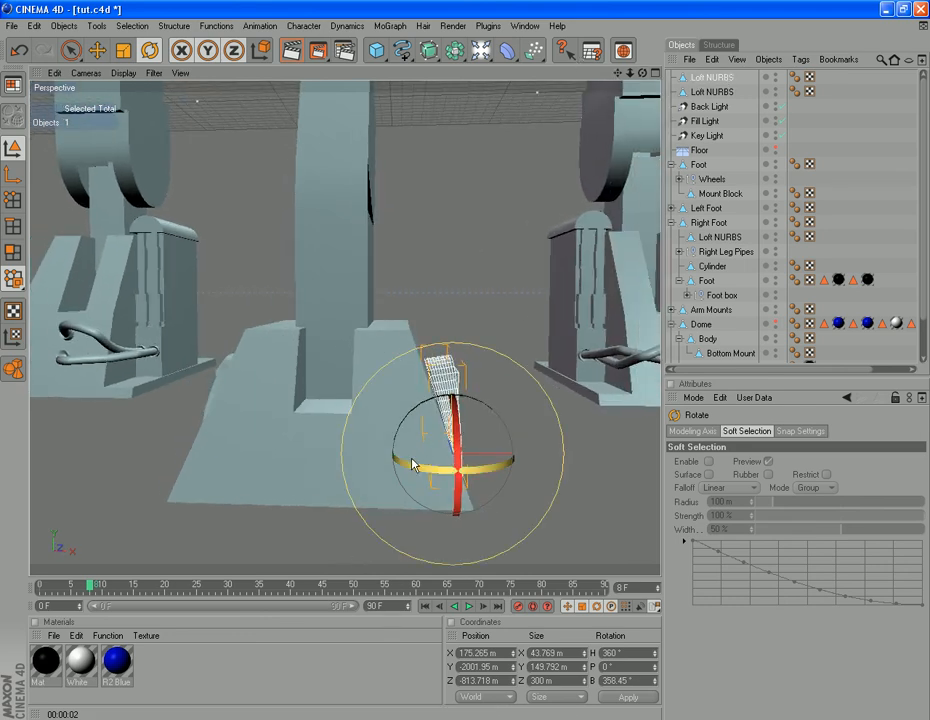
Tilt the mirrored half-disc further to a bank of 353.45° so it lies against the centre foot's sloped positive-X face
{"action": "left_click_drag", "start_coordinate": [423, 405], "coordinate": [418, 408]}
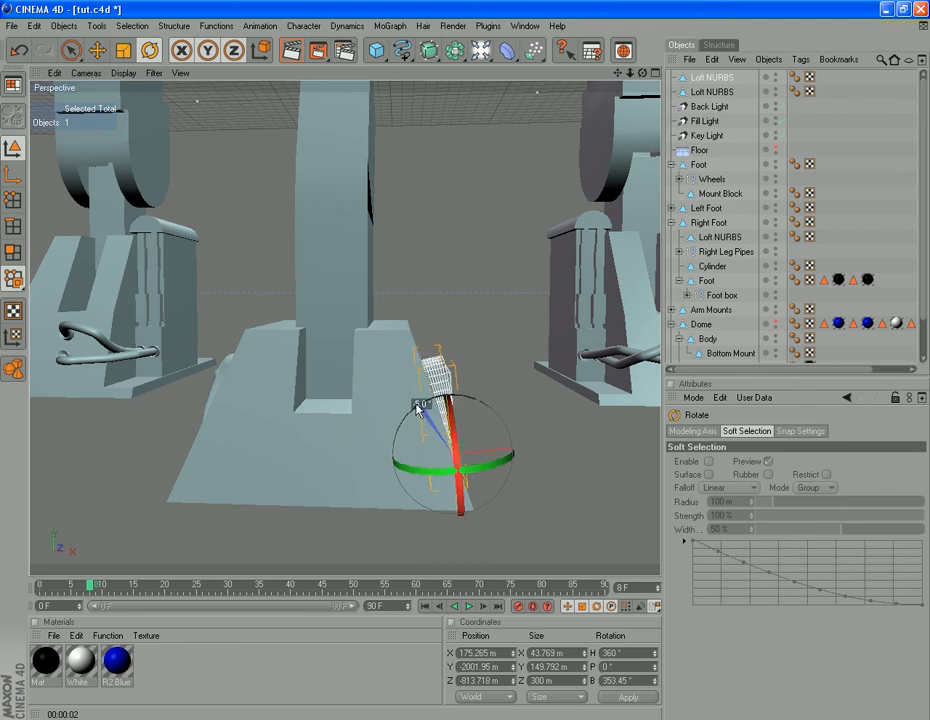
{"action": "left_click", "coordinate": [484, 405]}
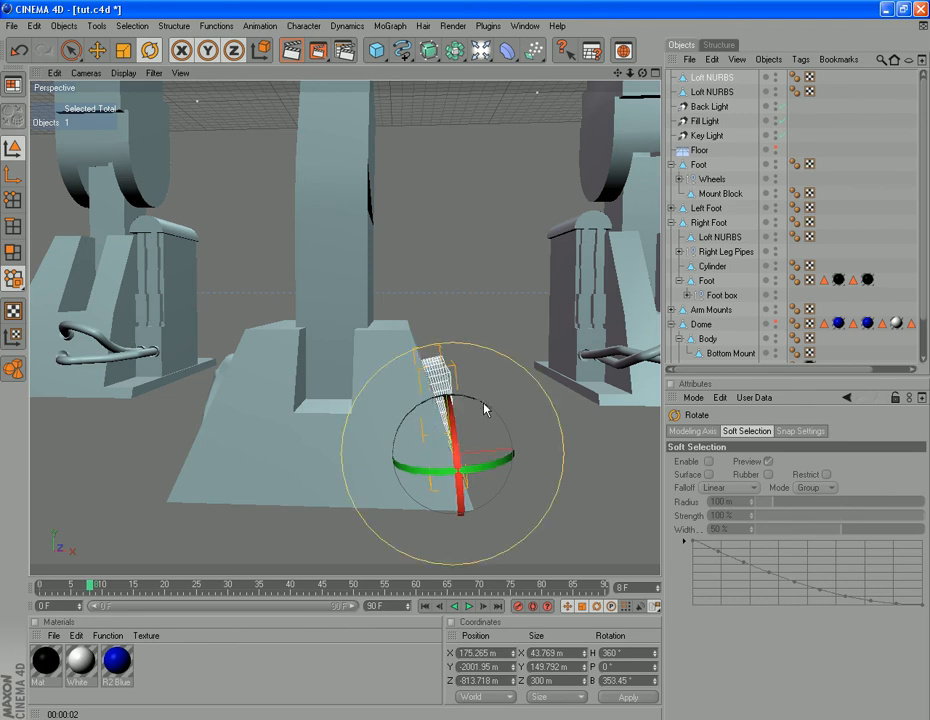
{"action": "scroll", "coordinate": [500, 466], "scroll_direction": "up", "scroll_amount": 3}
{"action": "scroll", "coordinate": [500, 466], "scroll_direction": "down", "scroll_amount": 5}
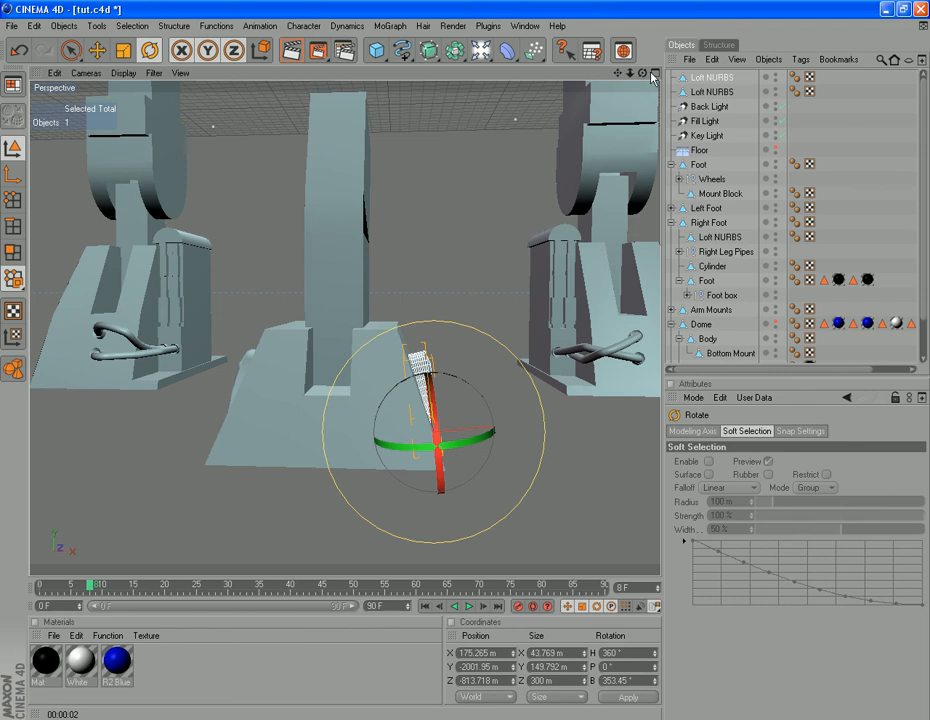
Render the perspective view to check how both half-discs sit on the centre foot's side faces
{"action": "mouse_move", "coordinate": [641, 74]}
{"action": "left_mouse_down"}
{"action": "mouse_move", "coordinate": [556, 82]}
{"action": "mouse_move", "coordinate": [633, 75]}
{"action": "left_mouse_up"}
{"action": "left_click", "coordinate": [449, 28]}
{"action": "left_click", "coordinate": [462, 47]}
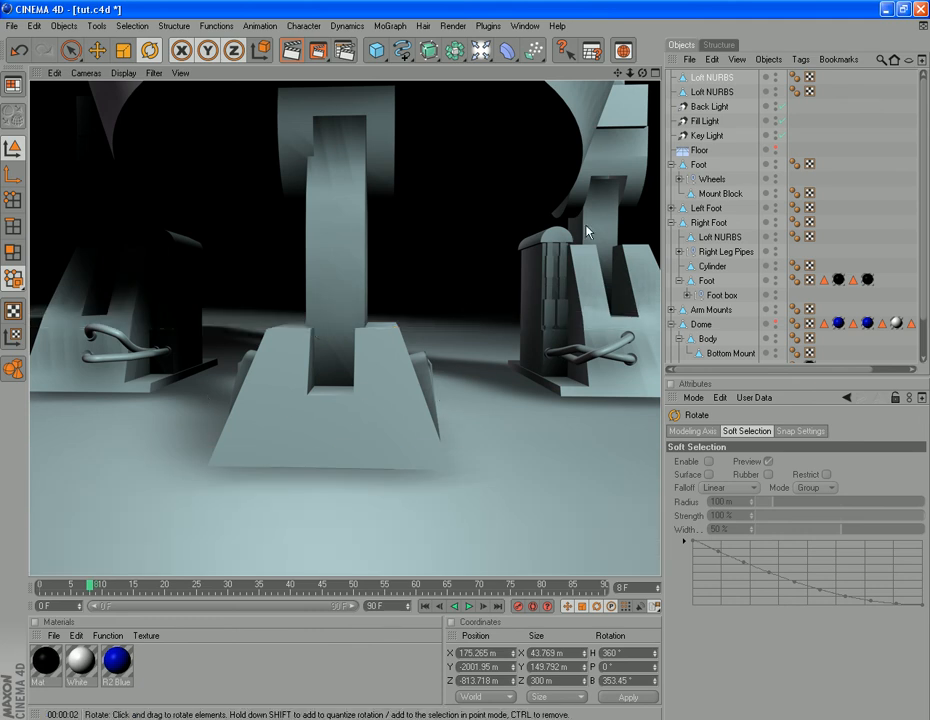
Unhide the Dome object and its body in the viewport to inspect the robot's head
{"action": "left_click_drag", "start_coordinate": [642, 69], "coordinate": [226, 257]}
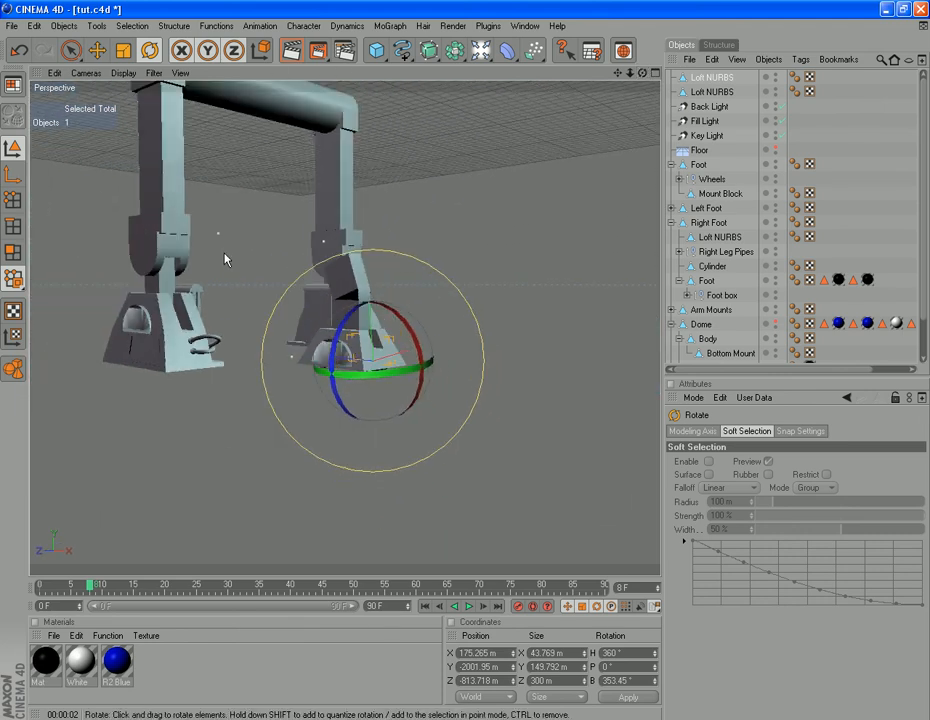
{"action": "left_click_drag", "start_coordinate": [618, 72], "coordinate": [741, 44]}
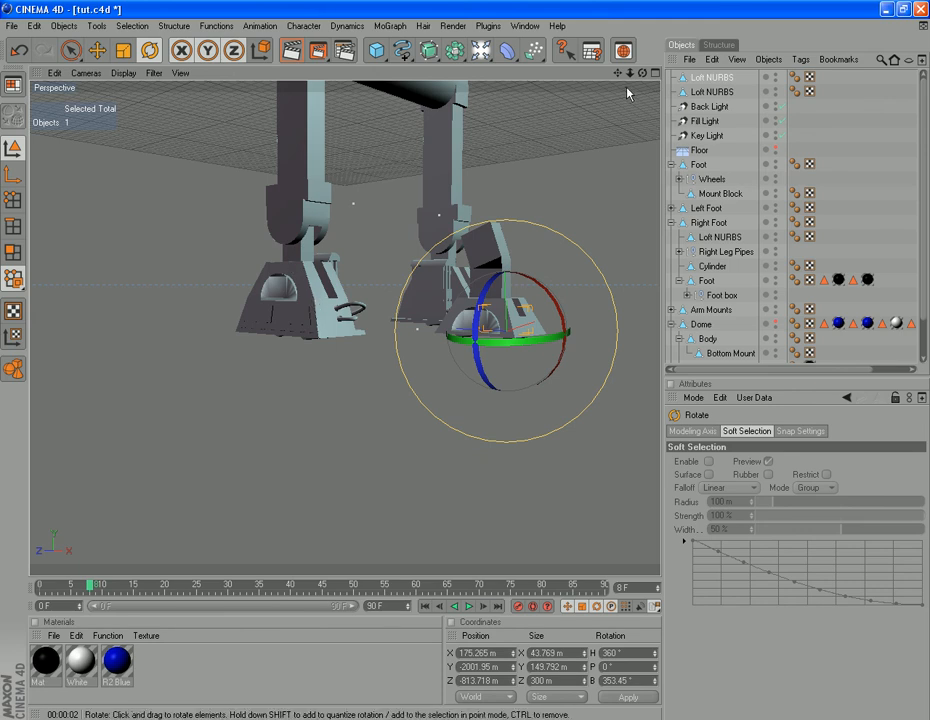
{"action": "left_click_drag", "start_coordinate": [618, 74], "coordinate": [618, 203]}
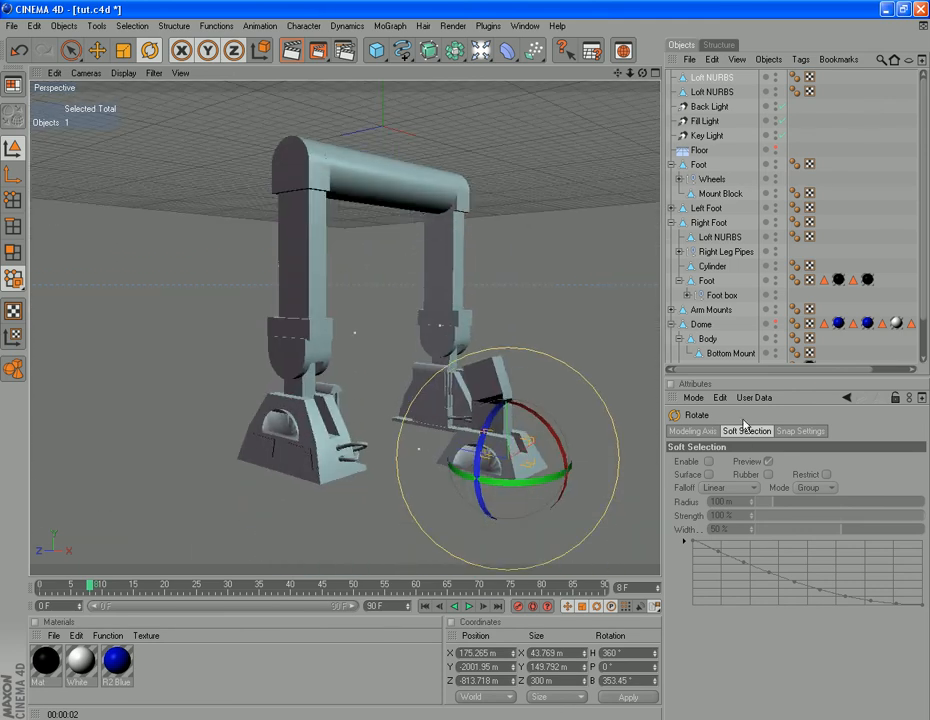
{"action": "left_click", "coordinate": [775, 325]}
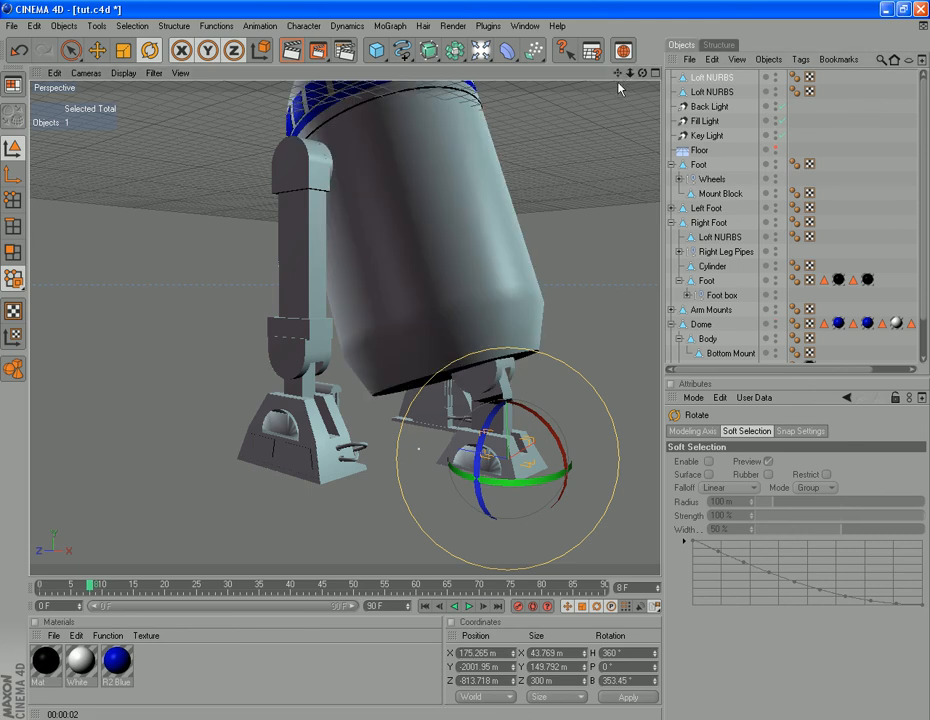
{"action": "left_click_drag", "start_coordinate": [619, 73], "coordinate": [617, 328]}
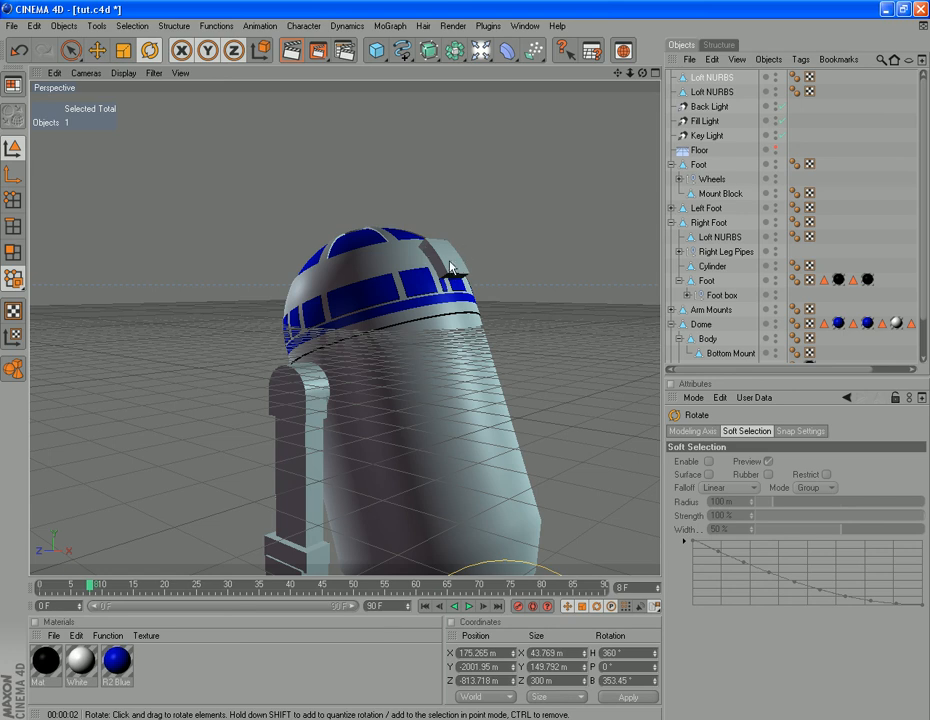
{"action": "left_click_drag", "start_coordinate": [642, 75], "coordinate": [60, 120]}
{"action": "left_click_drag", "start_coordinate": [618, 73], "coordinate": [418, 550]}
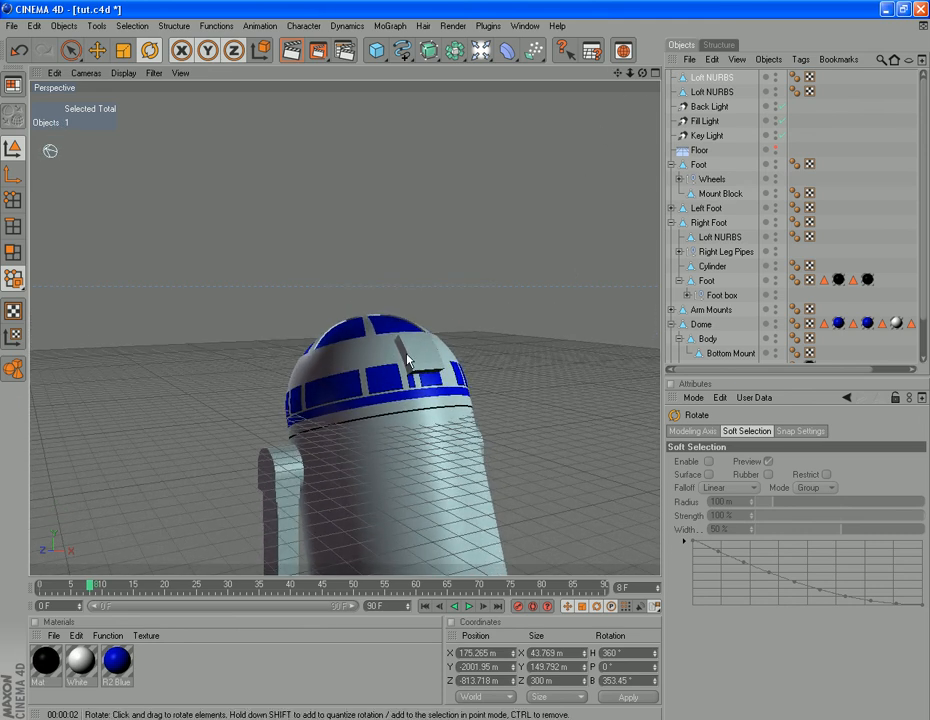